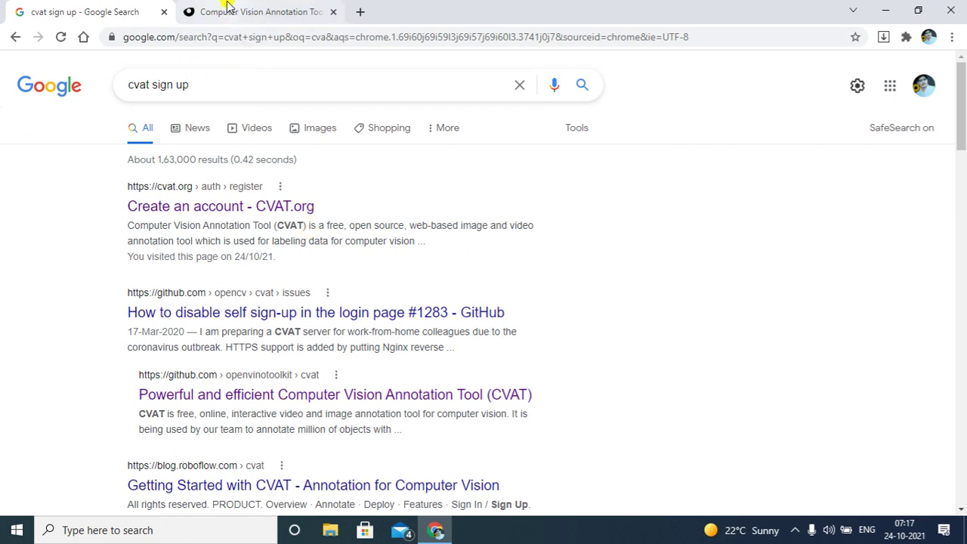
Switch to the CVAT annotation job and examine the drawing options for rectangles, polygons, polylines and points
{"action": "left_click", "coordinate": [250, 12]}
{"action": "mouse_move", "coordinate": [899, 70]}
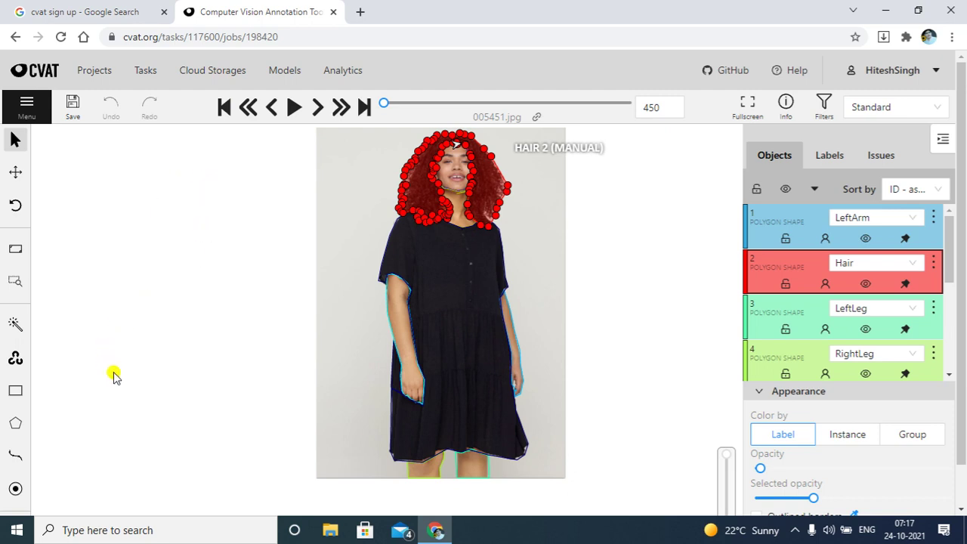
{"action": "mouse_move", "coordinate": [15, 393]}
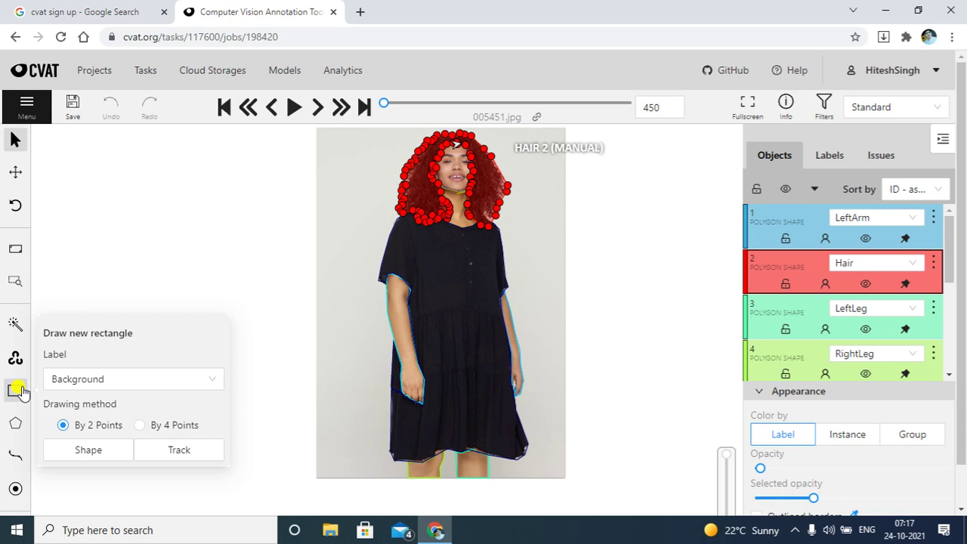
{"action": "mouse_move", "coordinate": [16, 427]}
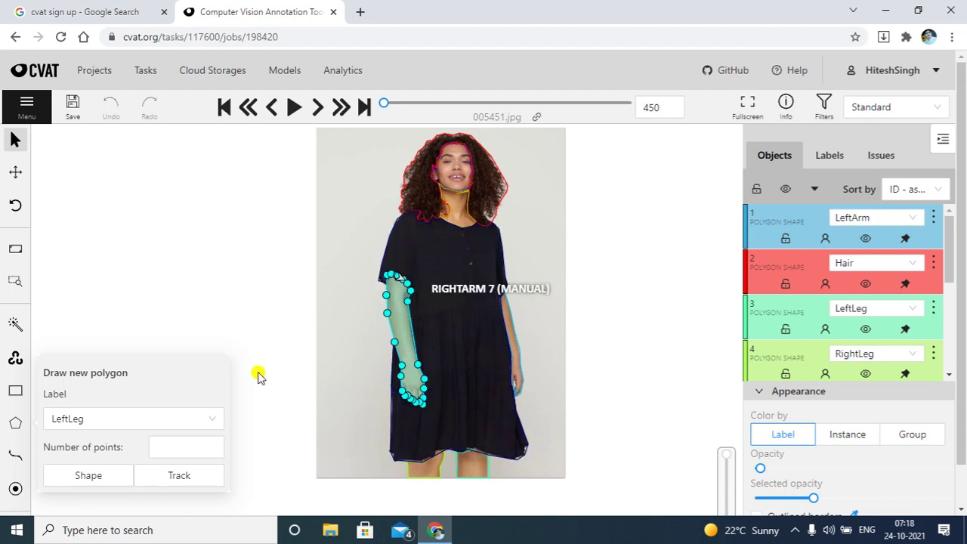
{"action": "mouse_move", "coordinate": [15, 458]}
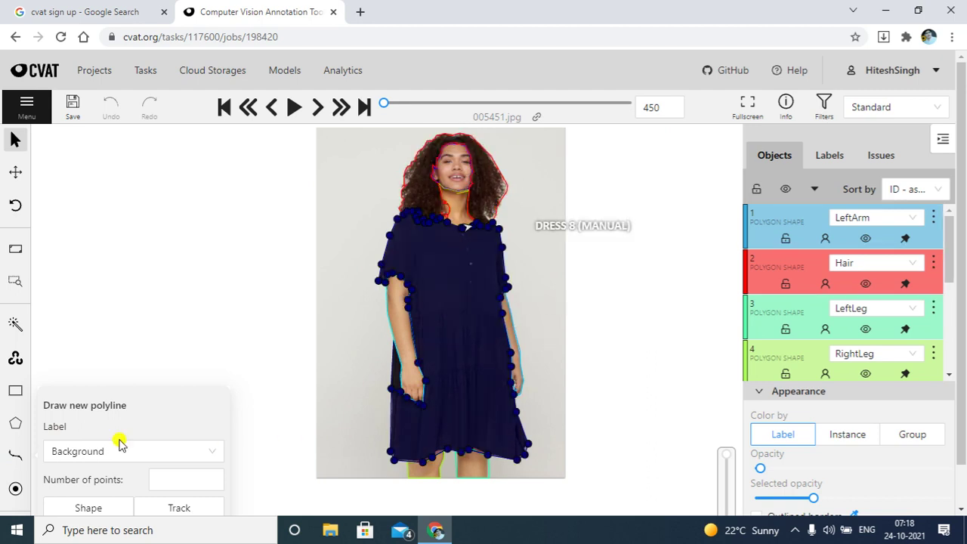
{"action": "mouse_move", "coordinate": [13, 490]}
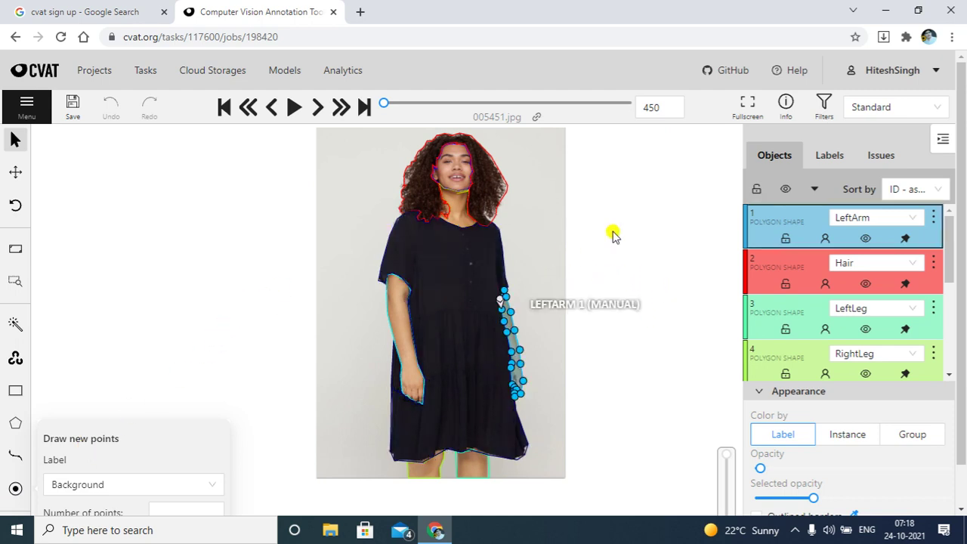
{"action": "left_click", "coordinate": [635, 226]}
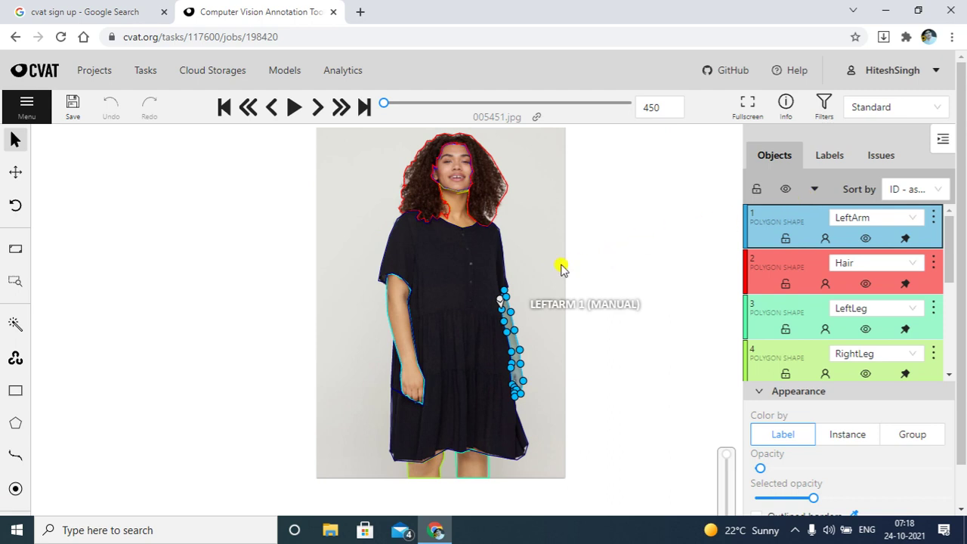
Start a polygon shape labelled LeftLeg and trace the left leg from the dress hem down its outer edge and across the image's lower border
{"action": "scroll", "coordinate": [567, 265], "scroll_direction": "up", "scroll_amount": 5}
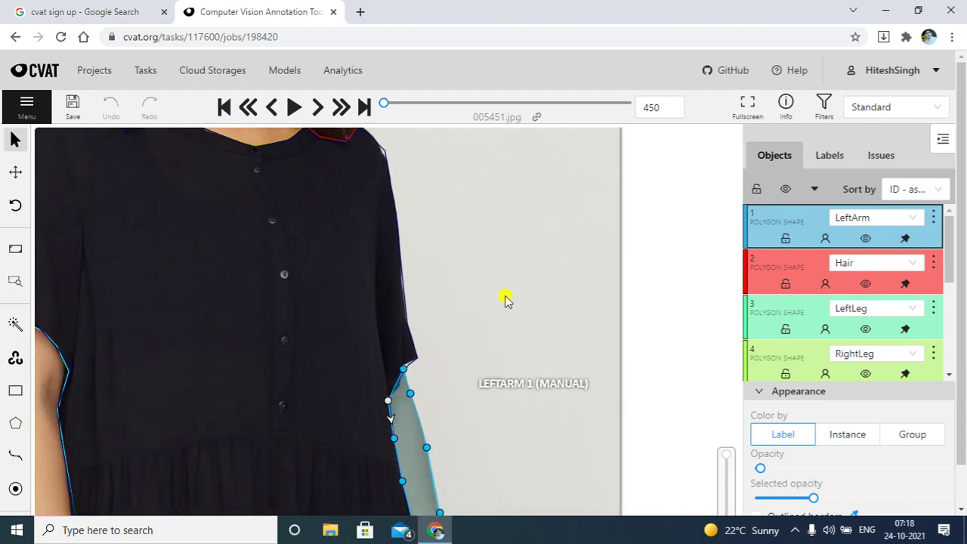
{"action": "left_click_drag", "start_coordinate": [504, 298], "coordinate": [663, 164]}
{"action": "left_click_drag", "start_coordinate": [622, 341], "coordinate": [680, 150]}
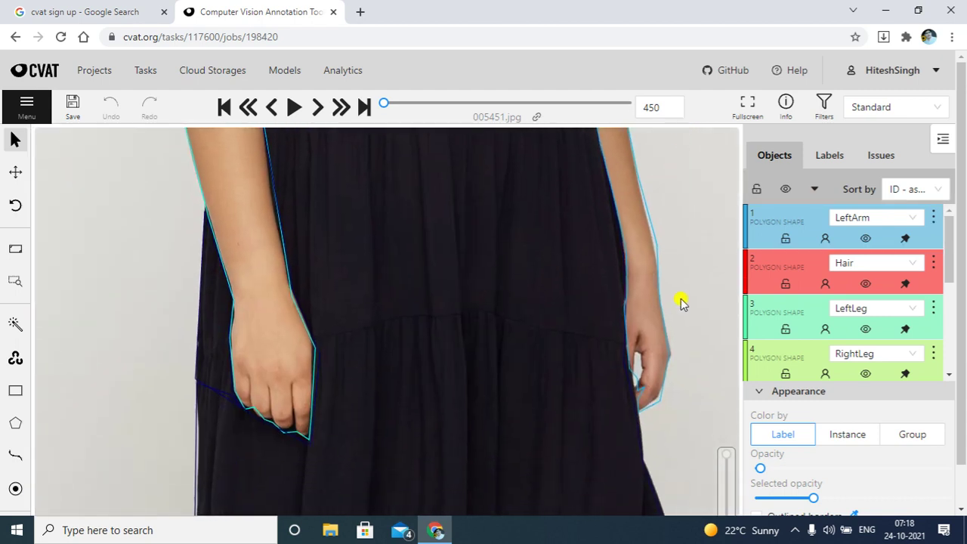
{"action": "left_click_drag", "start_coordinate": [678, 298], "coordinate": [670, 113]}
{"action": "left_click", "coordinate": [670, 113]}
{"action": "left_click_drag", "start_coordinate": [627, 425], "coordinate": [695, 348]}
{"action": "left_click_drag", "start_coordinate": [645, 365], "coordinate": [615, 343]}
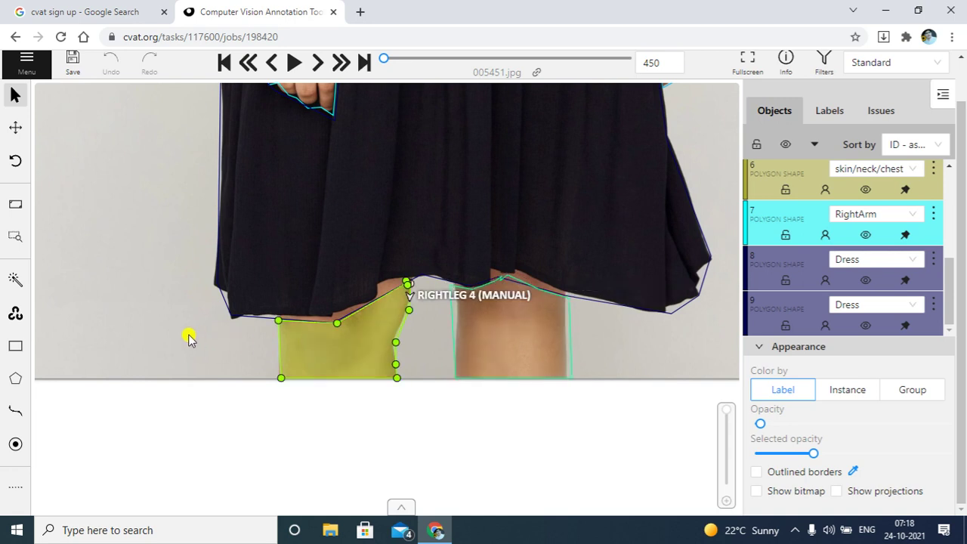
{"action": "mouse_move", "coordinate": [16, 384]}
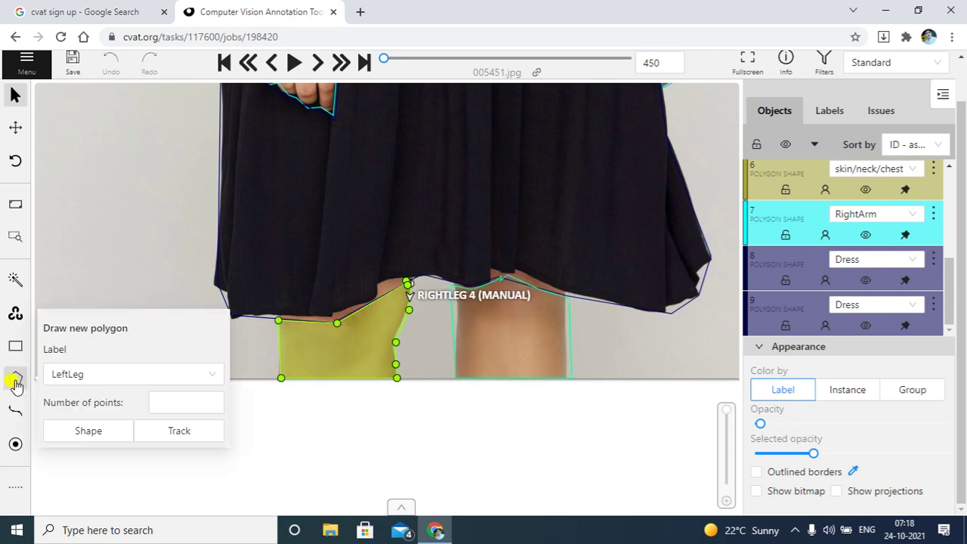
{"action": "left_click", "coordinate": [127, 373]}
{"action": "left_click_drag", "start_coordinate": [217, 297], "coordinate": [199, 318]}
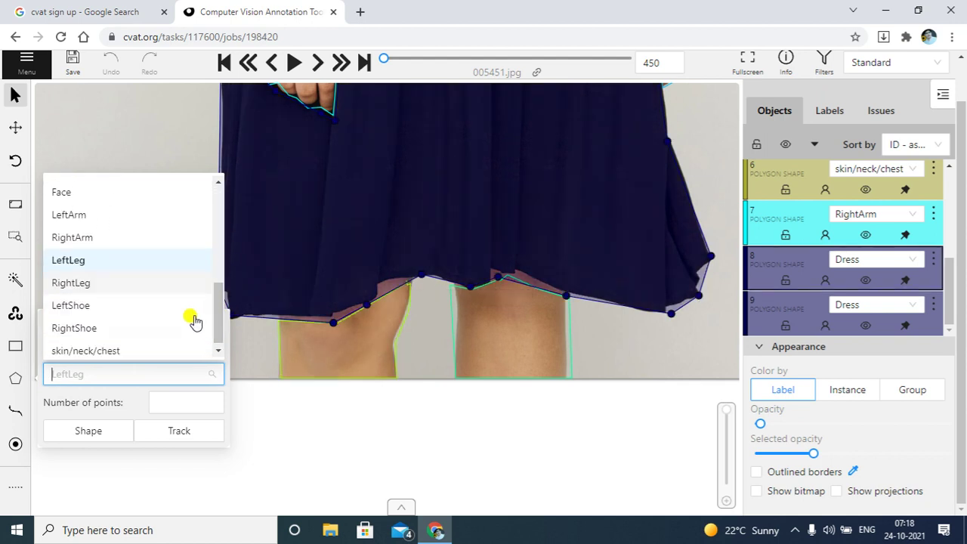
{"action": "left_click", "coordinate": [113, 269]}
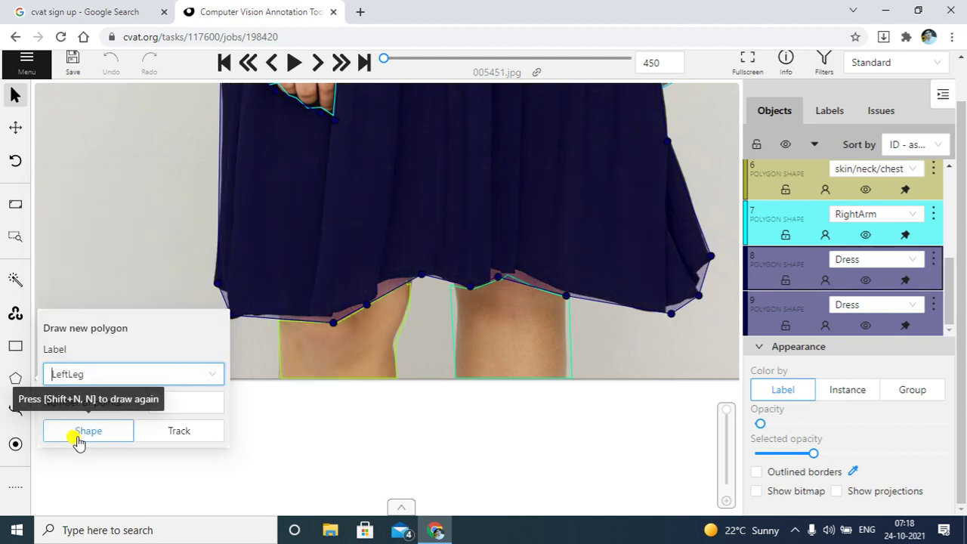
{"action": "left_click", "coordinate": [81, 437]}
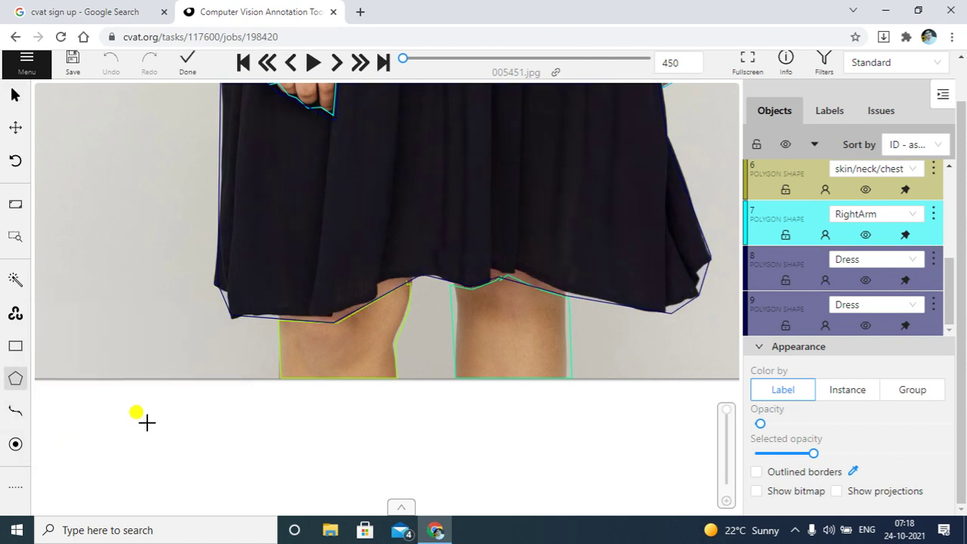
{"action": "left_click", "coordinate": [519, 279]}
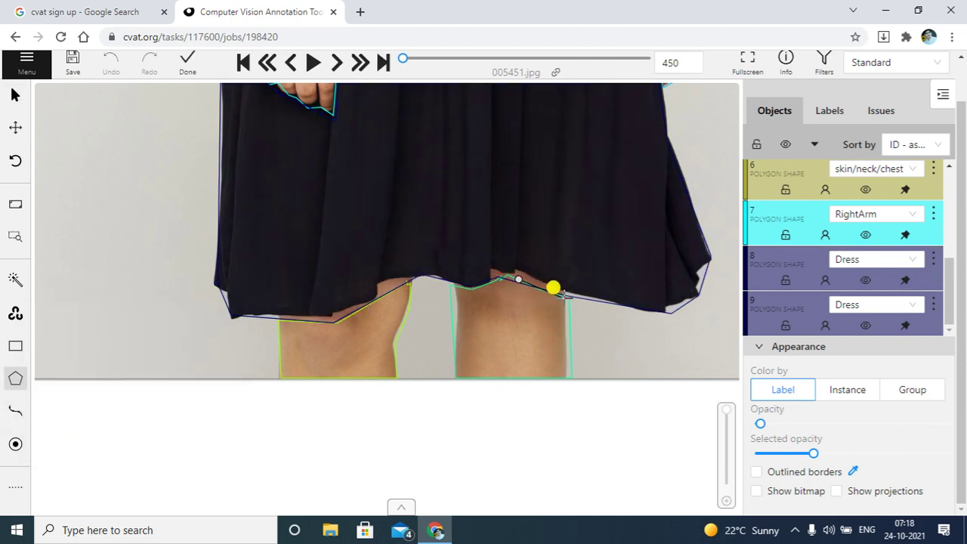
{"action": "left_click", "coordinate": [566, 293]}
{"action": "left_click", "coordinate": [568, 376]}
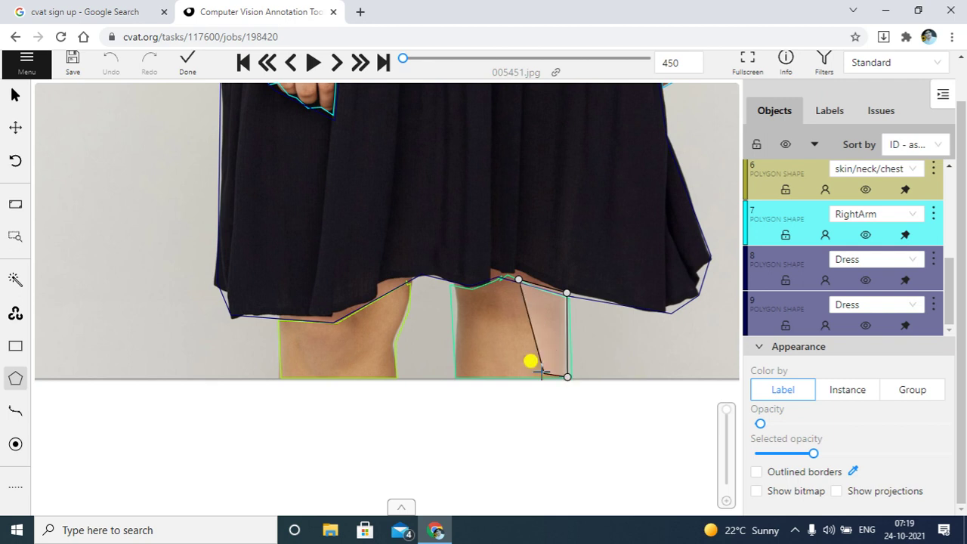
{"action": "left_click", "coordinate": [456, 378]}
{"action": "left_click", "coordinate": [457, 286]}
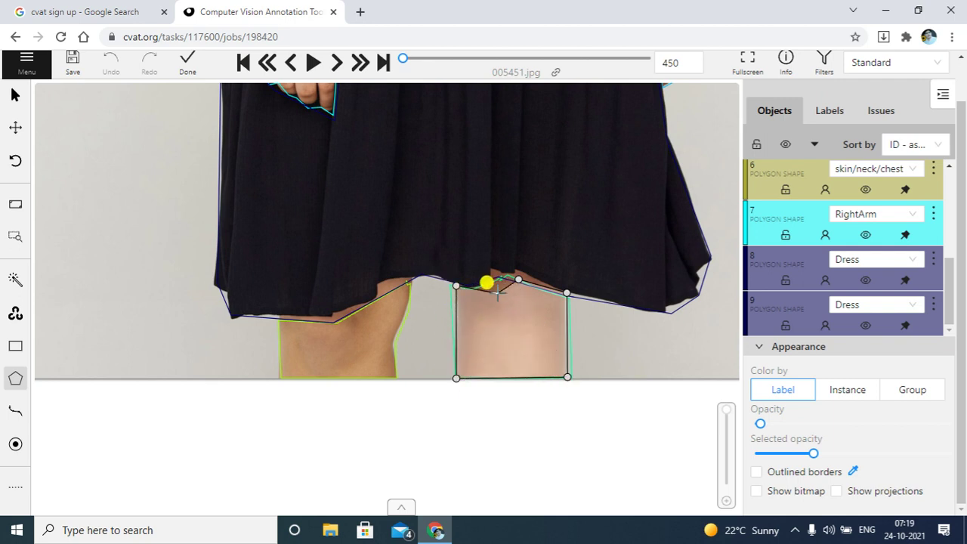
{"action": "left_click", "coordinate": [491, 282]}
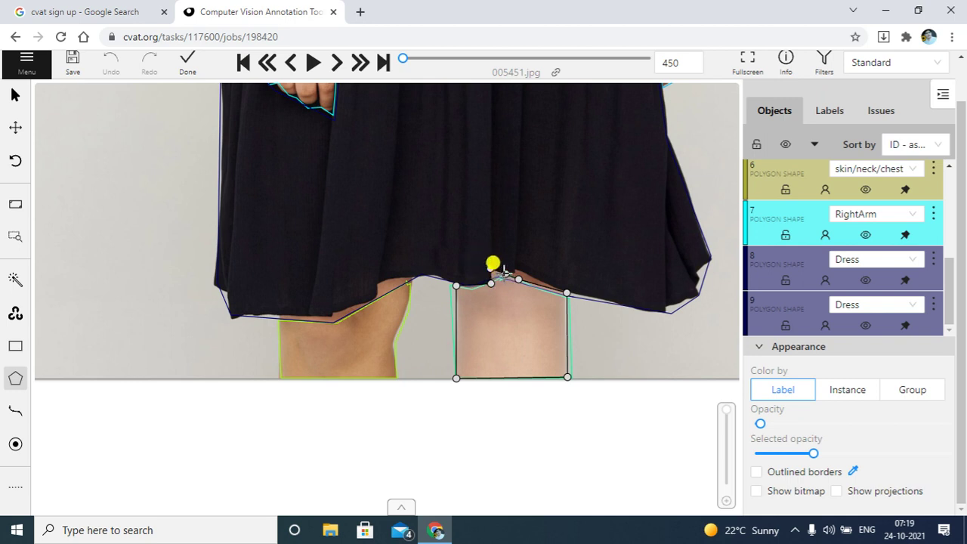
{"action": "left_click", "coordinate": [505, 272]}
{"action": "left_click_drag", "start_coordinate": [492, 283], "coordinate": [486, 324]}
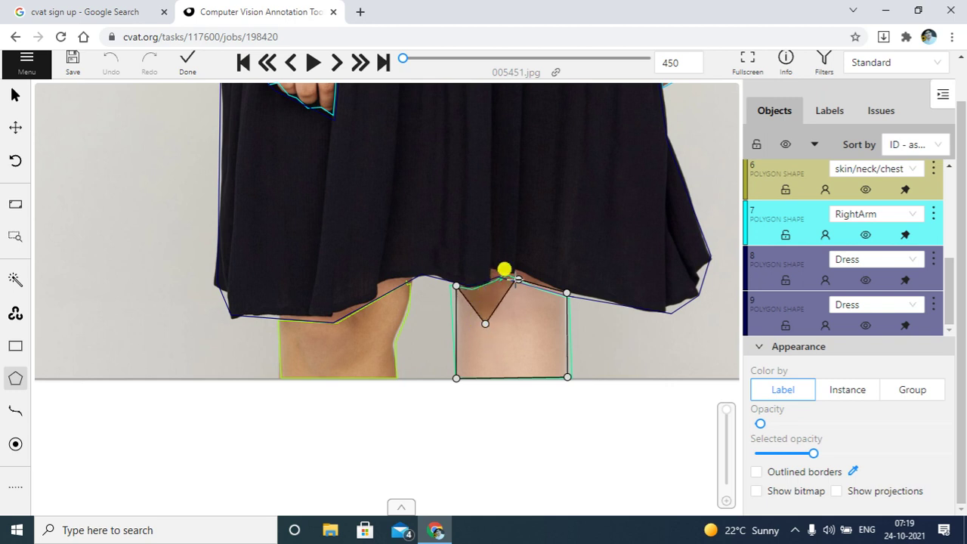
{"action": "right_click", "coordinate": [505, 297]}
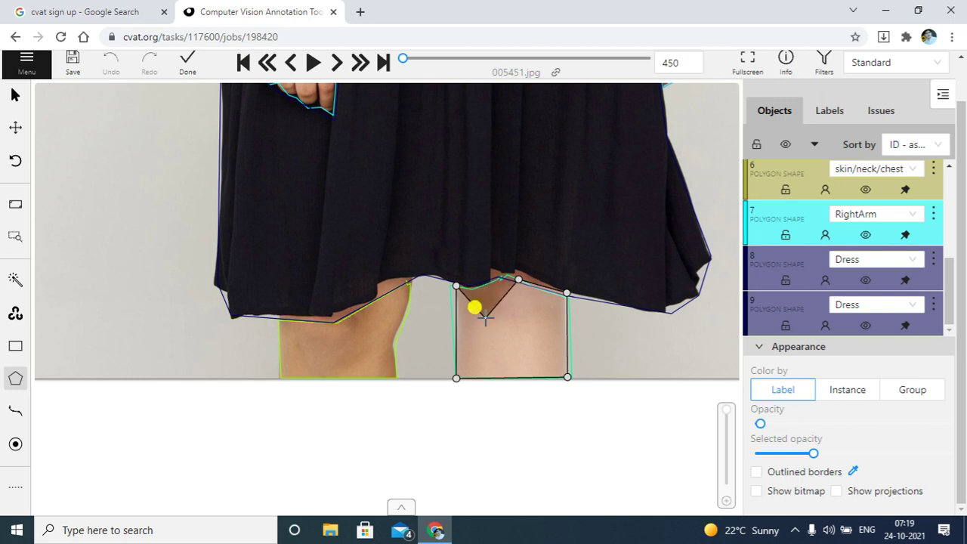
{"action": "right_click", "coordinate": [487, 298]}
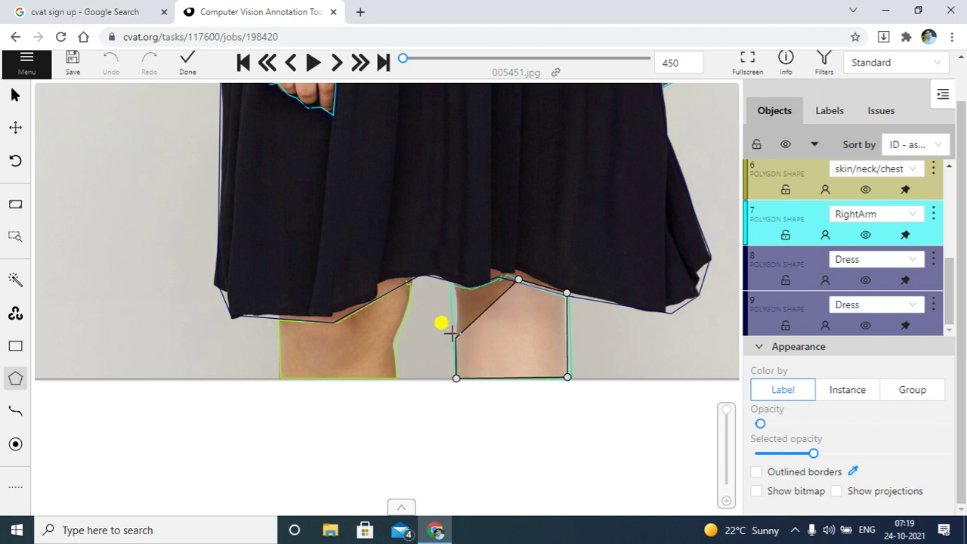
Trace the left leg's inner edge up to the hem and around the small notch in the hem, and finish the polygon
{"action": "left_click", "coordinate": [454, 286]}
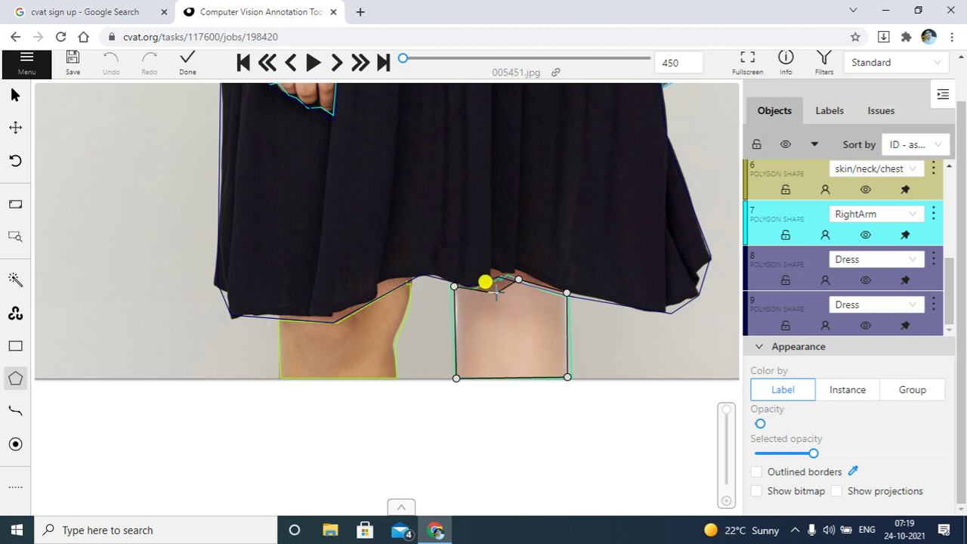
{"action": "left_click", "coordinate": [490, 283]}
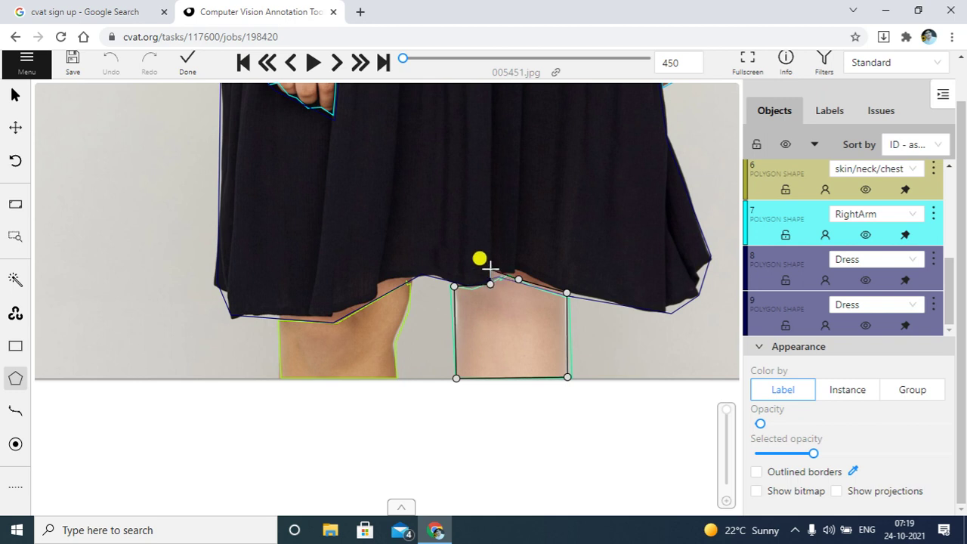
{"action": "left_click", "coordinate": [491, 269]}
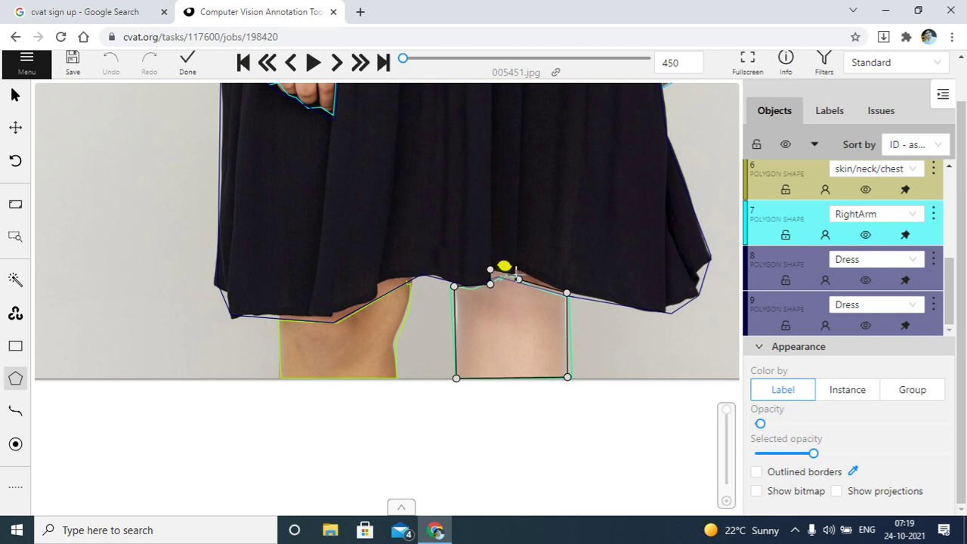
{"action": "left_click", "coordinate": [517, 269]}
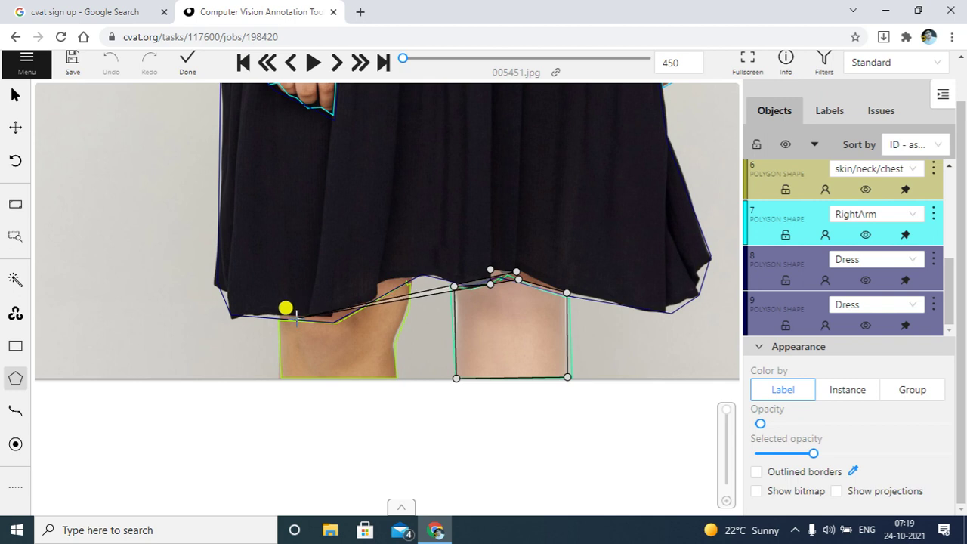
{"action": "left_click", "coordinate": [15, 380]}
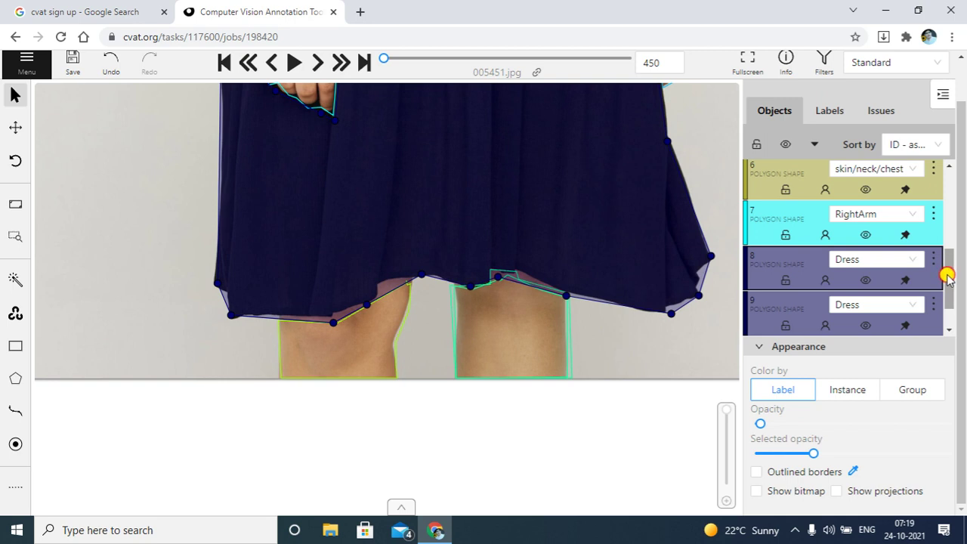
Examine the label choices and the available object actions for the newly drawn LeftLeg polygon
{"action": "left_click_drag", "start_coordinate": [948, 278], "coordinate": [955, 309]}
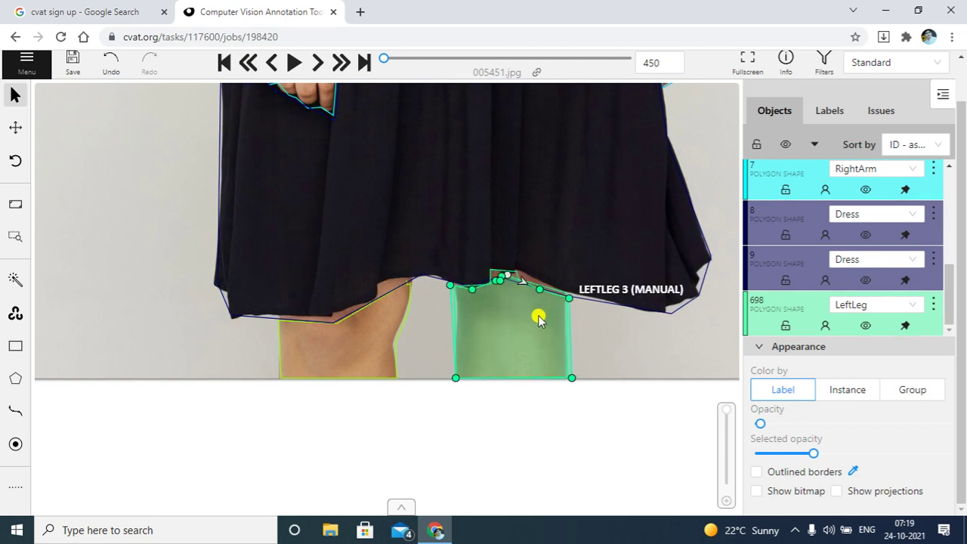
{"action": "left_click", "coordinate": [916, 305]}
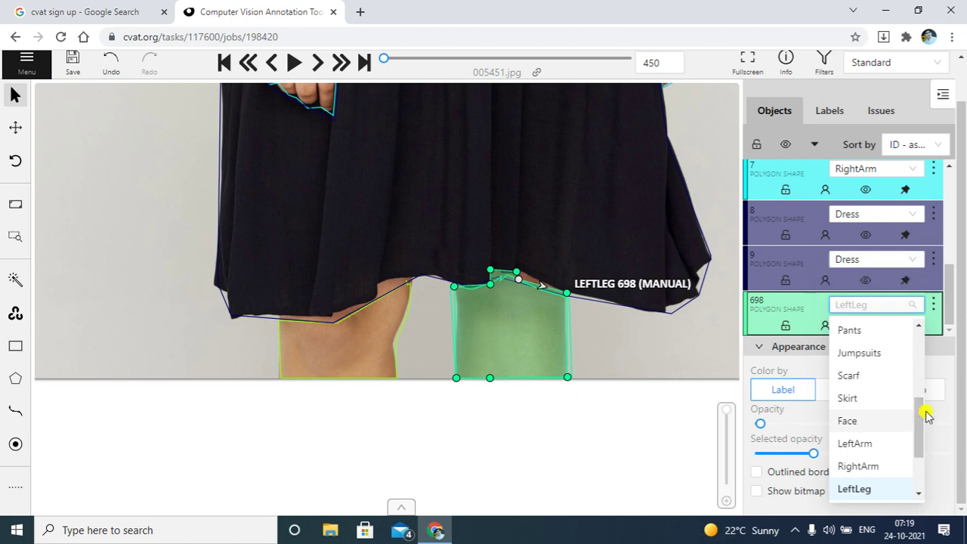
{"action": "left_click", "coordinate": [936, 310]}
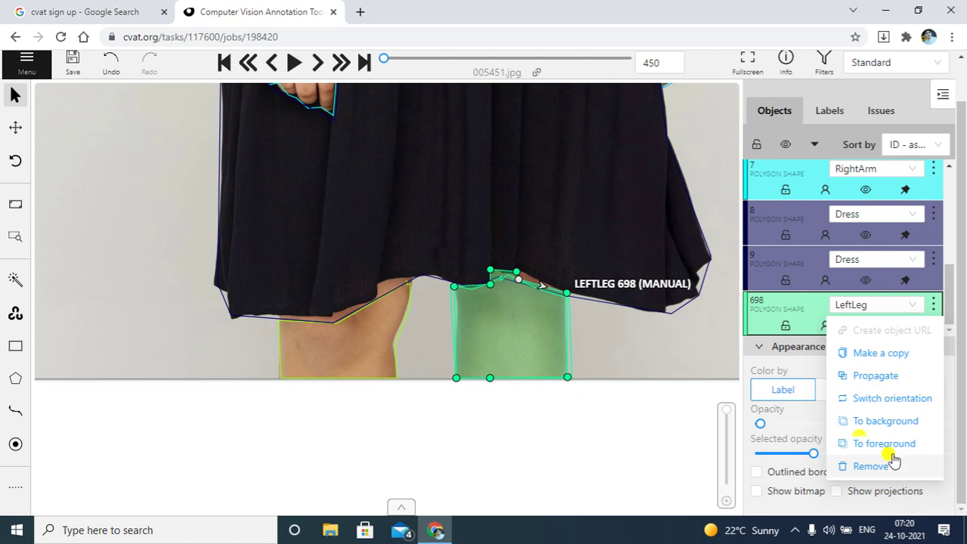
Start a new polygon shape with the label RightArm for the bare arm below the sleeve
{"action": "scroll", "coordinate": [686, 157], "scroll_direction": "down", "scroll_amount": 3}
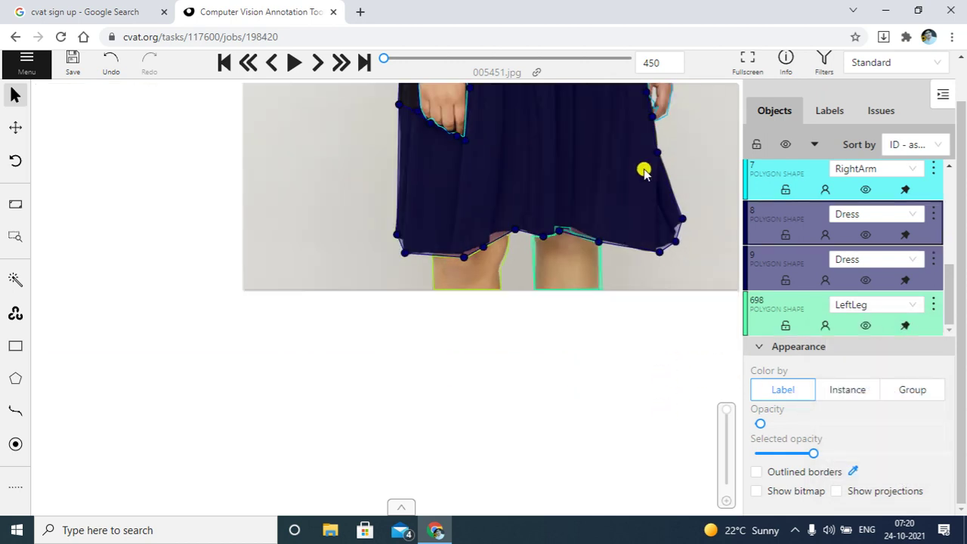
{"action": "left_click_drag", "start_coordinate": [585, 125], "coordinate": [525, 282]}
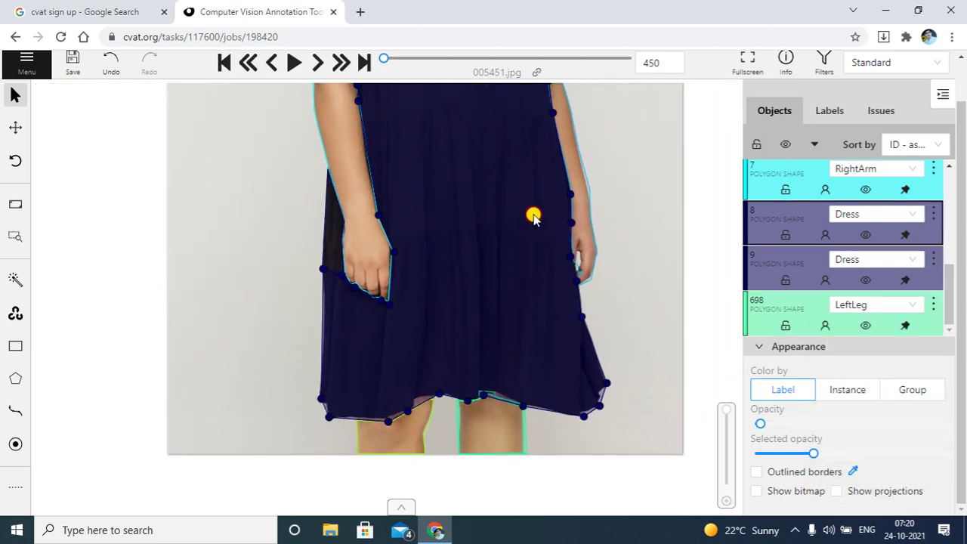
{"action": "left_click_drag", "start_coordinate": [536, 216], "coordinate": [525, 325]}
{"action": "scroll", "coordinate": [561, 198], "scroll_direction": "up", "scroll_amount": 2}
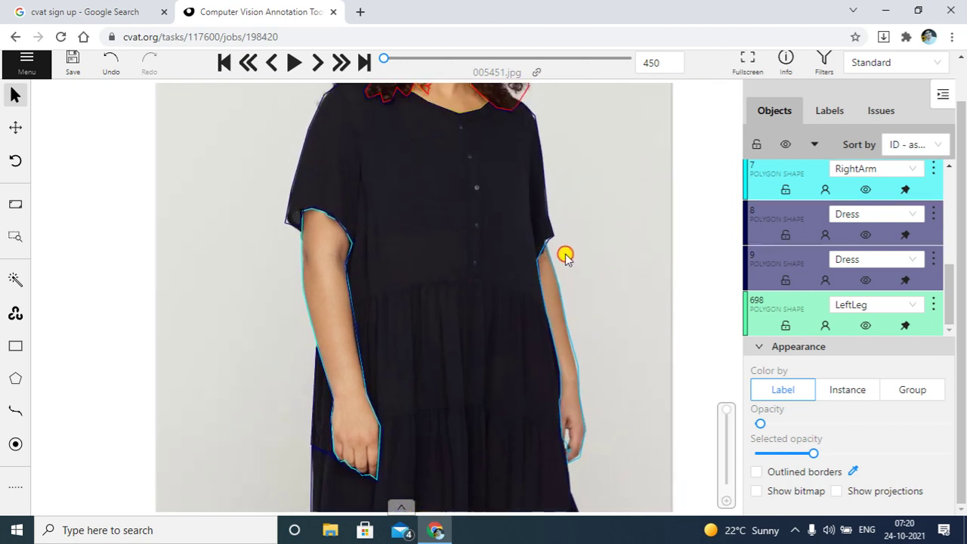
{"action": "scroll", "coordinate": [502, 208], "scroll_direction": "up", "scroll_amount": 3}
{"action": "left_click_drag", "start_coordinate": [497, 250], "coordinate": [555, 145]}
{"action": "left_click_drag", "start_coordinate": [519, 285], "coordinate": [546, 212]}
{"action": "left_click_drag", "start_coordinate": [496, 194], "coordinate": [482, 242]}
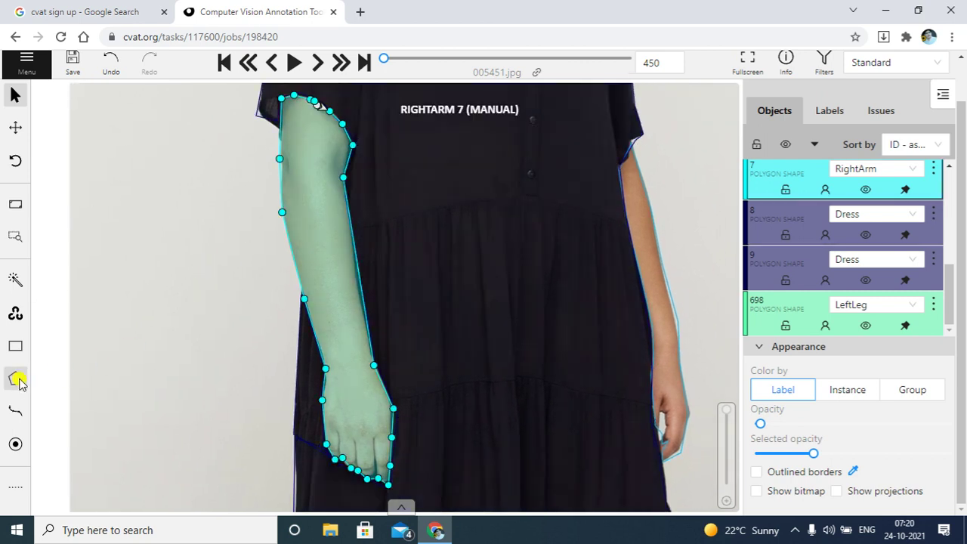
{"action": "mouse_move", "coordinate": [17, 379]}
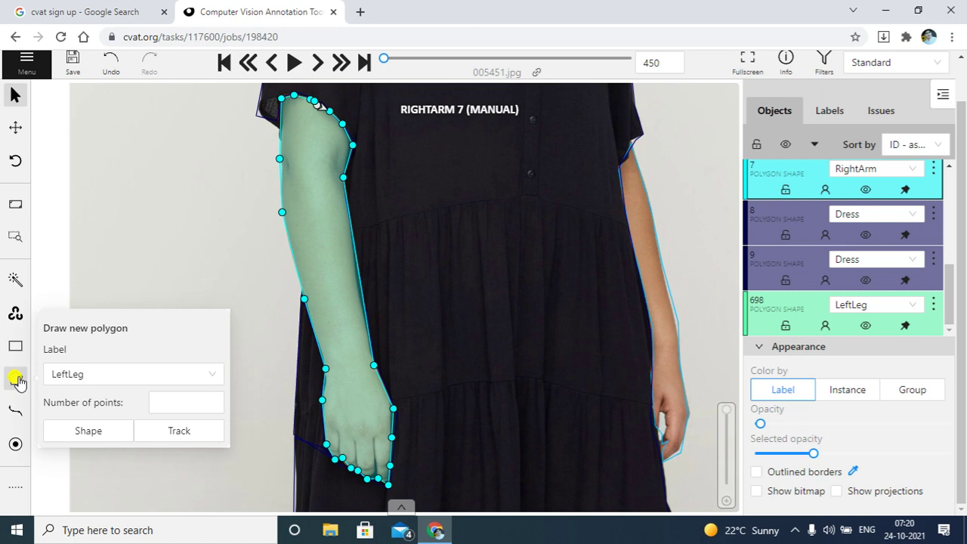
{"action": "left_click", "coordinate": [117, 372]}
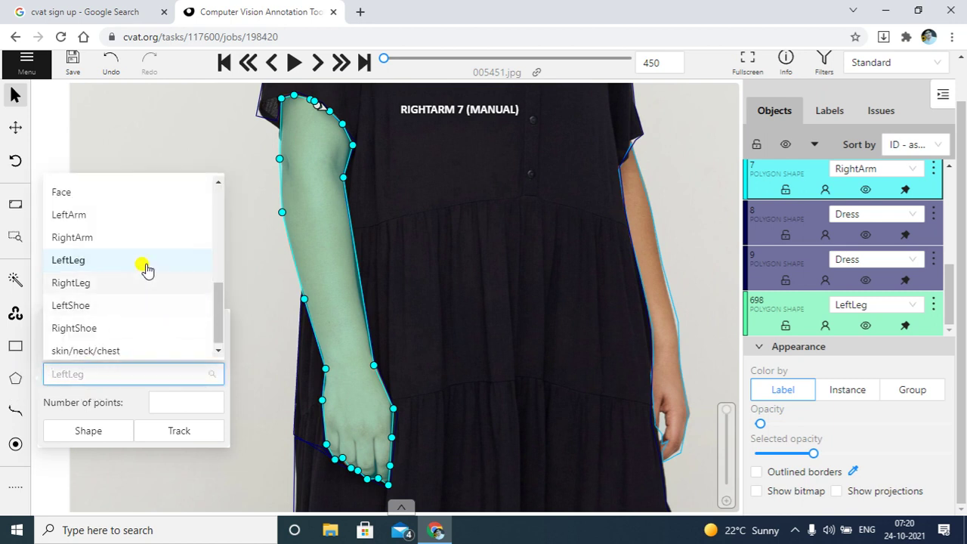
{"action": "left_click", "coordinate": [107, 239]}
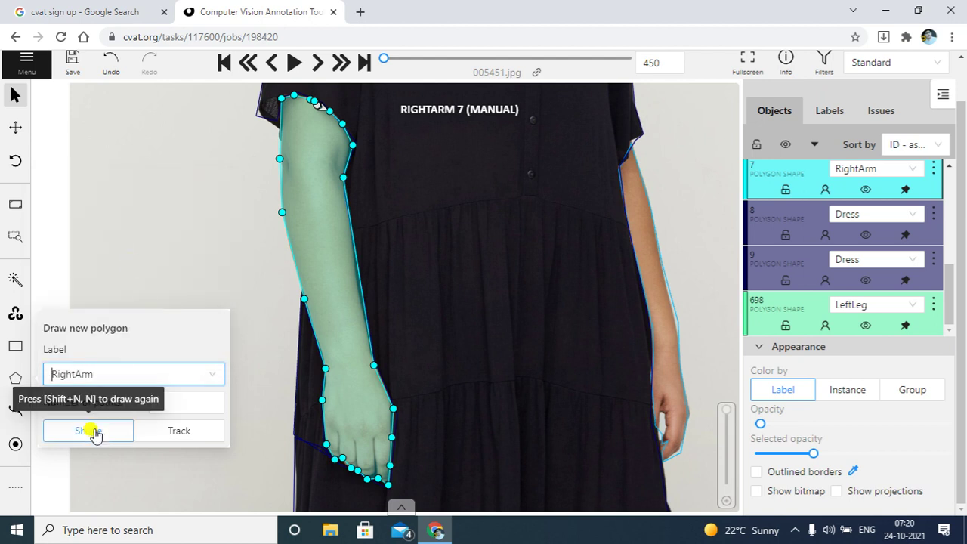
{"action": "left_click", "coordinate": [93, 432]}
Trace the right arm's inner edge from the sleeve hem past the elbow and wrist down to the fingertips
{"action": "left_click", "coordinate": [352, 147]}
{"action": "left_click", "coordinate": [341, 180]}
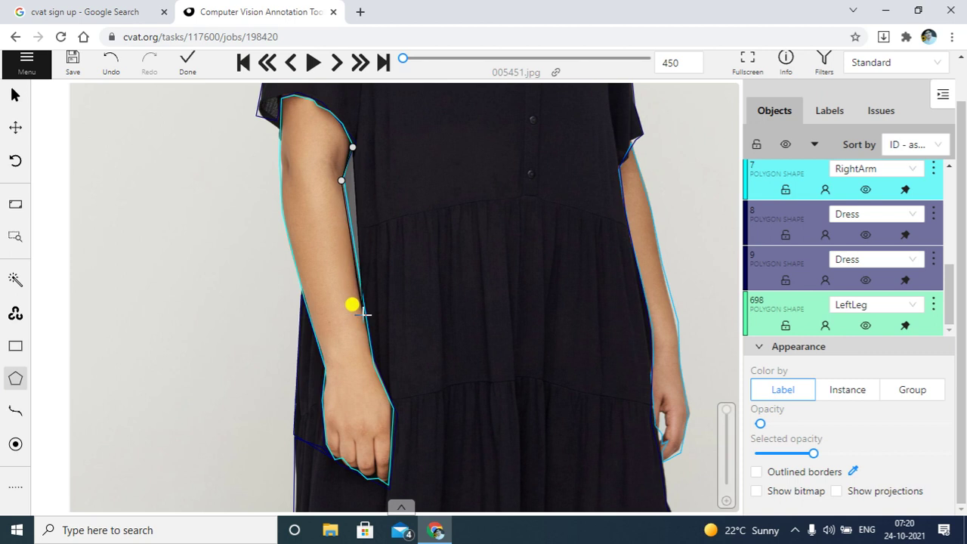
{"action": "left_click", "coordinate": [364, 316]}
{"action": "left_click", "coordinate": [387, 396]}
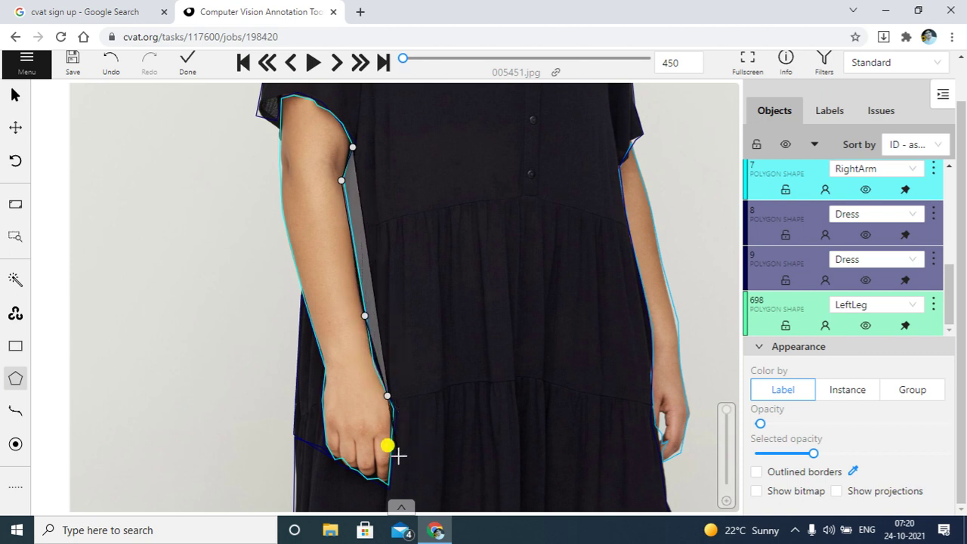
{"action": "left_click", "coordinate": [392, 411]}
{"action": "left_click", "coordinate": [391, 456]}
{"action": "left_click", "coordinate": [388, 482]}
Trace the right arm's outer edge from the fingers up to the sleeve, follow the sleeve hem across, and finish the polygon
{"action": "left_click", "coordinate": [329, 456]}
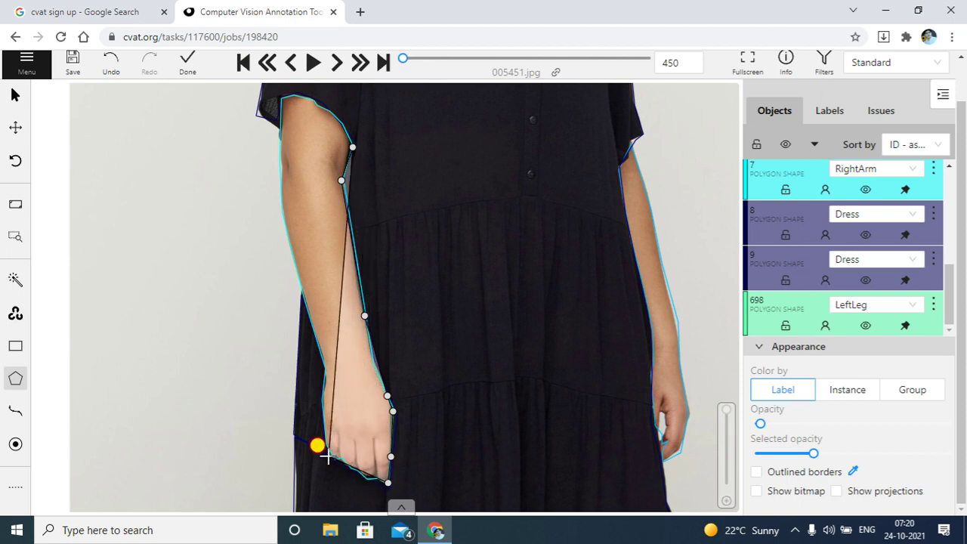
{"action": "left_click", "coordinate": [322, 378]}
{"action": "left_click", "coordinate": [291, 250]}
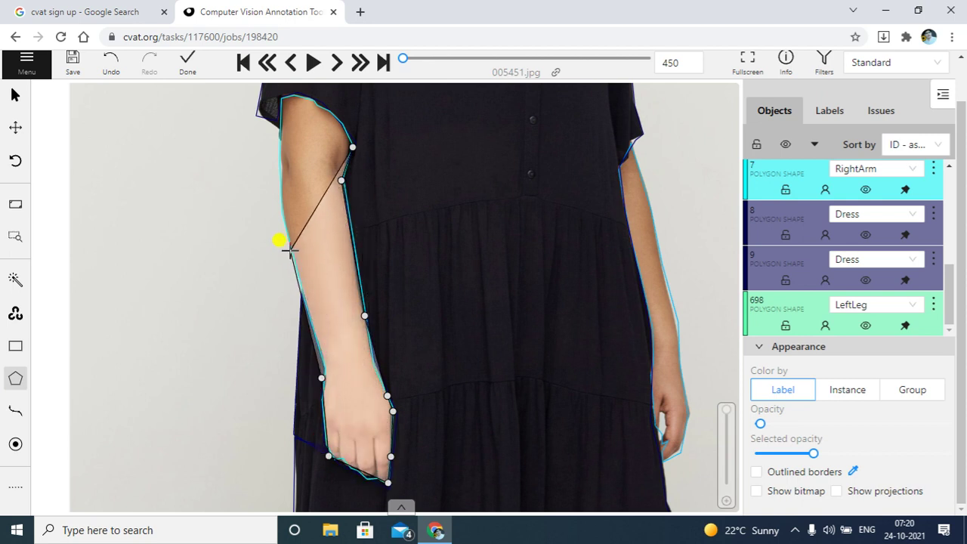
{"action": "left_click", "coordinate": [281, 168]}
{"action": "left_click", "coordinate": [280, 97]}
{"action": "left_click", "coordinate": [311, 97]}
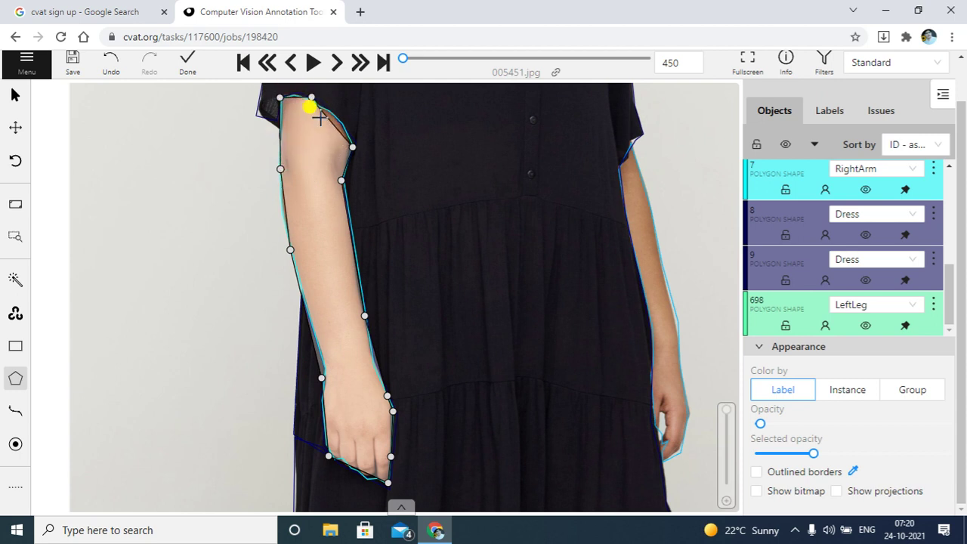
{"action": "left_click", "coordinate": [340, 121]}
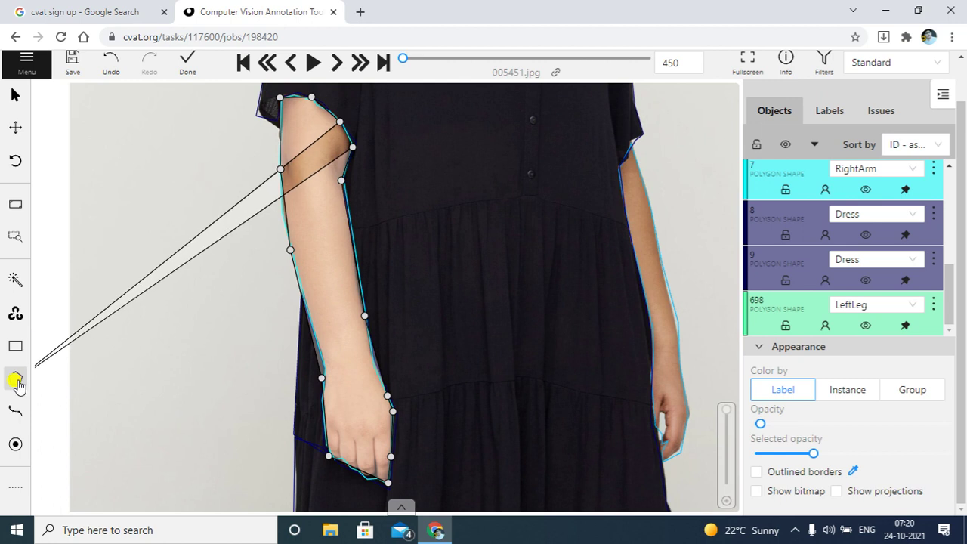
{"action": "key", "text": "n"}
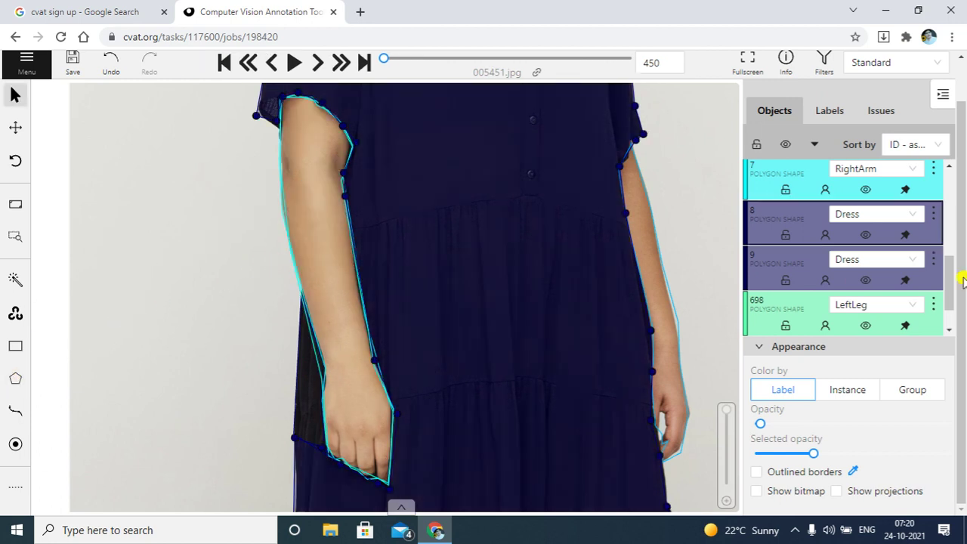
Raise the opacity of the annotations to the maximum and inspect the filled masks over the whole figure
{"action": "left_click_drag", "start_coordinate": [947, 284], "coordinate": [854, 333]}
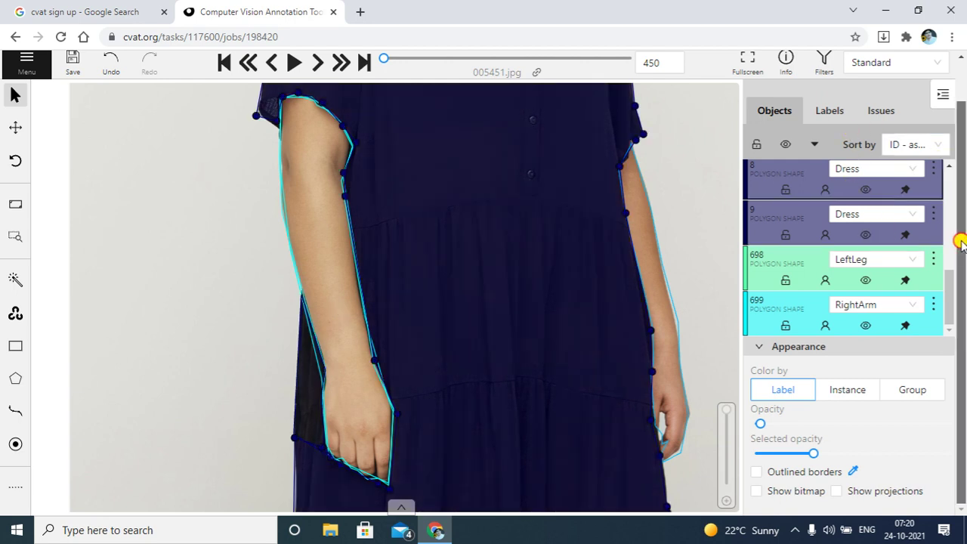
{"action": "left_click_drag", "start_coordinate": [963, 246], "coordinate": [963, 176]}
{"action": "scroll", "coordinate": [964, 175], "scroll_direction": "down", "scroll_amount": 1}
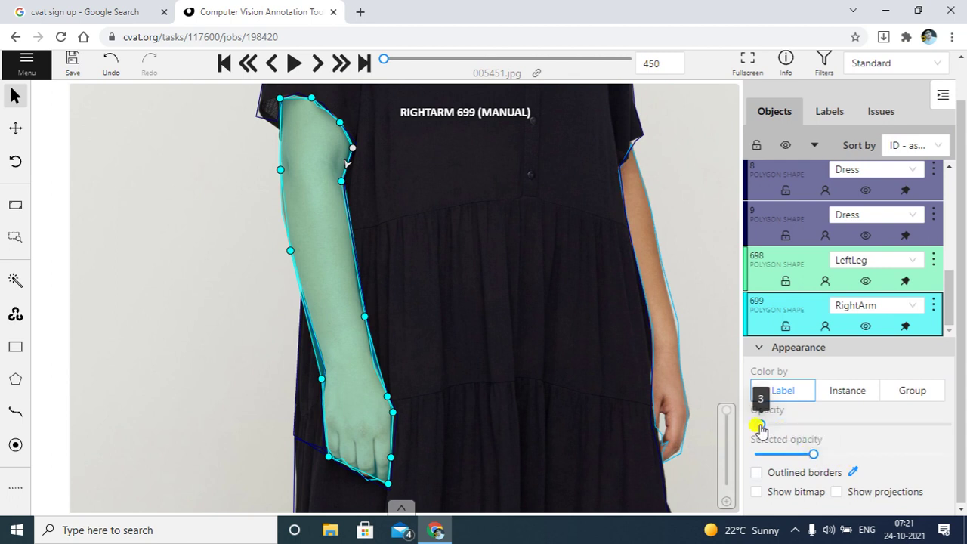
{"action": "left_click_drag", "start_coordinate": [759, 425], "coordinate": [897, 425]}
{"action": "left_click_drag", "start_coordinate": [941, 463], "coordinate": [951, 427]}
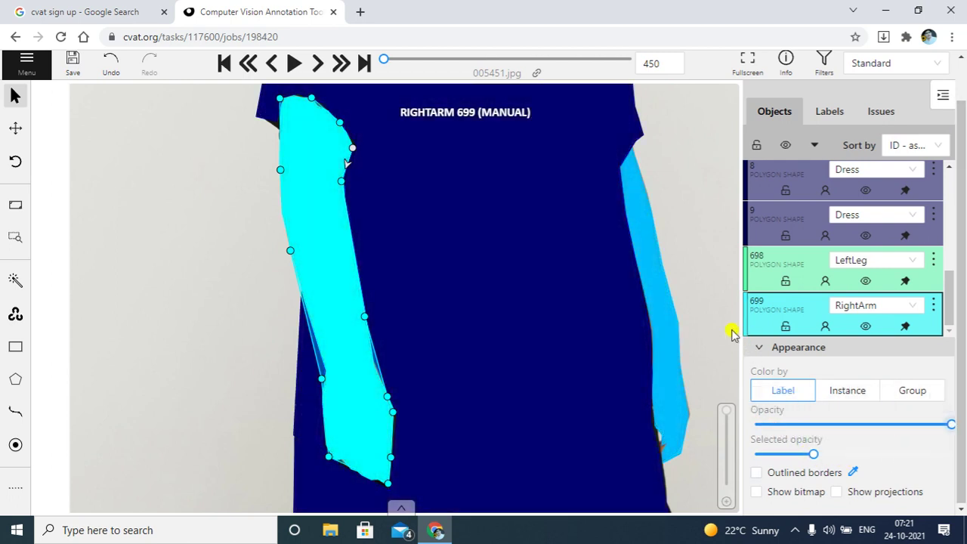
{"action": "scroll", "coordinate": [706, 280], "scroll_direction": "down", "scroll_amount": 3}
{"action": "left_click_drag", "start_coordinate": [706, 201], "coordinate": [597, 173]}
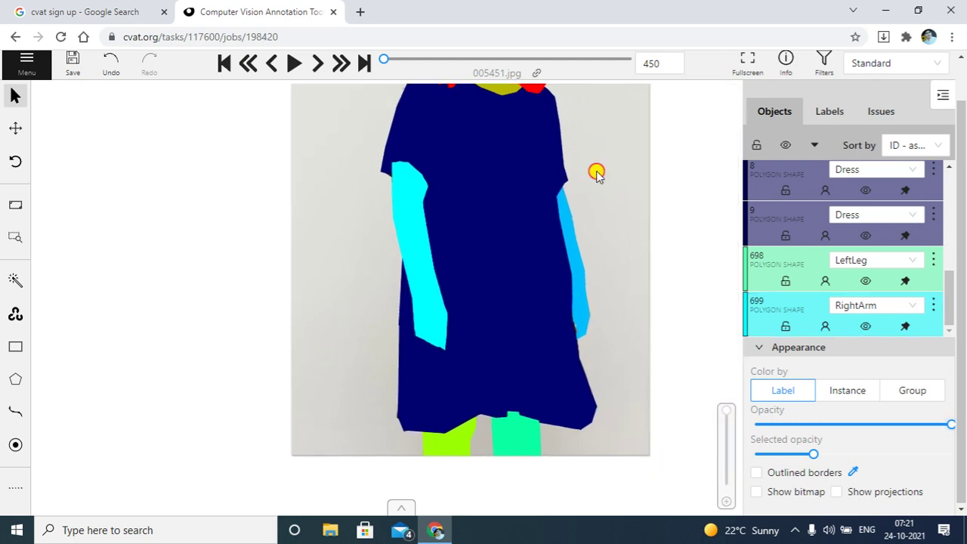
{"action": "scroll", "coordinate": [628, 167], "scroll_direction": "up", "scroll_amount": 1}
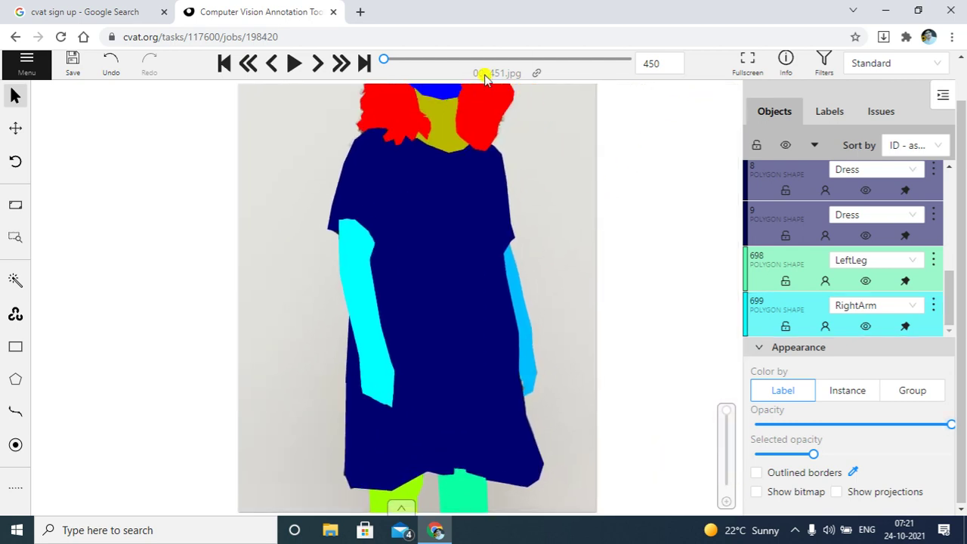
Advance to the next frame, 451 (005452.jpg)
{"action": "left_click", "coordinate": [316, 63]}
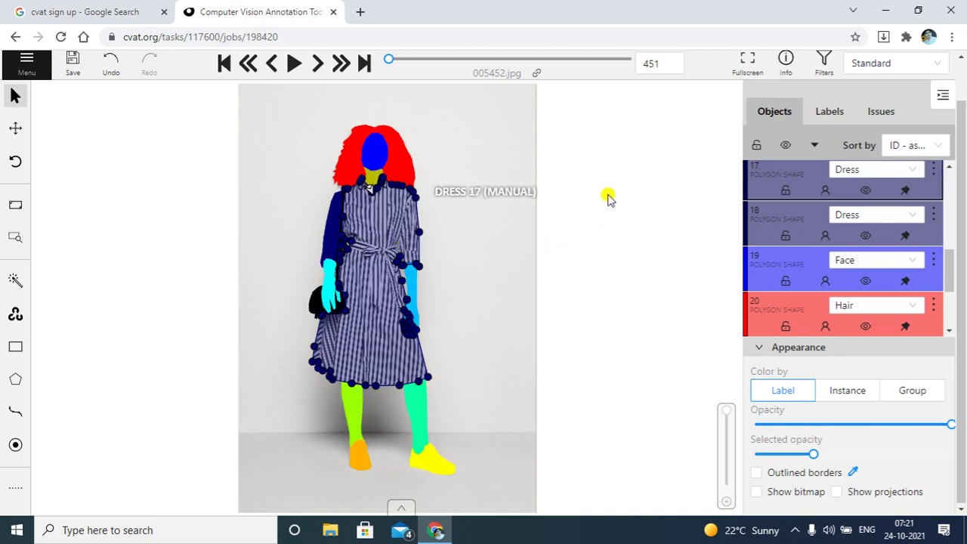
{"action": "left_click", "coordinate": [610, 287]}
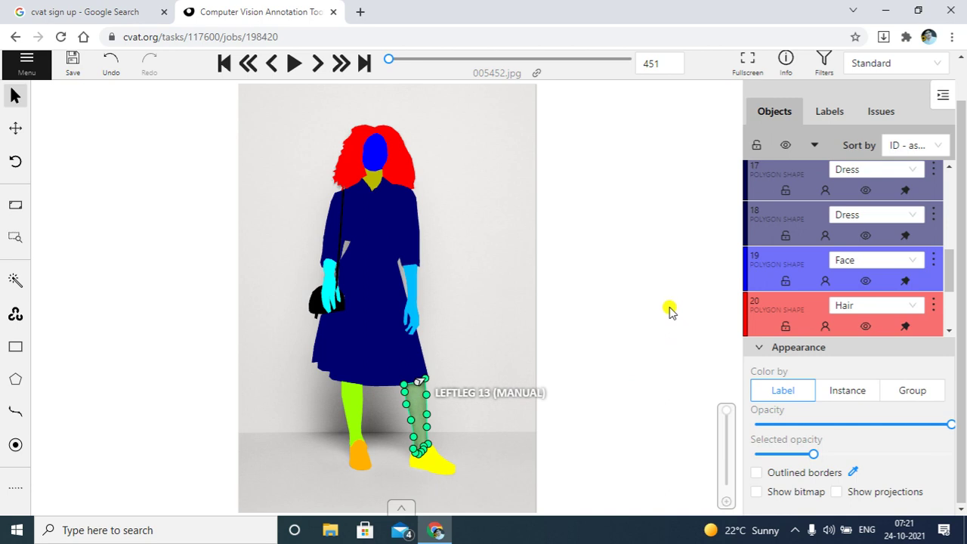
{"action": "left_click", "coordinate": [811, 425]}
{"action": "left_click", "coordinate": [821, 456]}
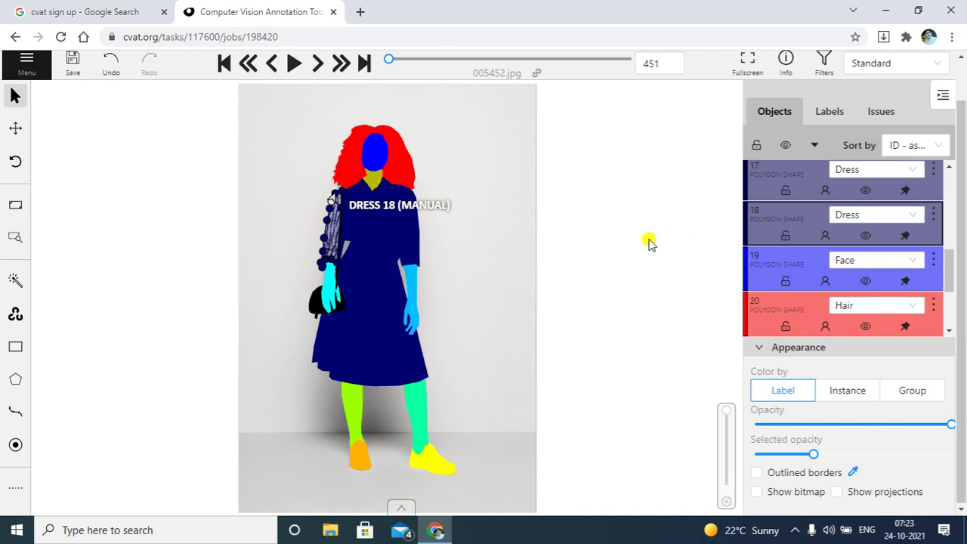
Examine the filled masks of hair, face, dress, arms, bag, legs and shoes on frame 451 up close and as a whole
{"action": "scroll", "coordinate": [623, 227], "scroll_direction": "down", "scroll_amount": 2}
{"action": "scroll", "coordinate": [625, 228], "scroll_direction": "up", "scroll_amount": 2}
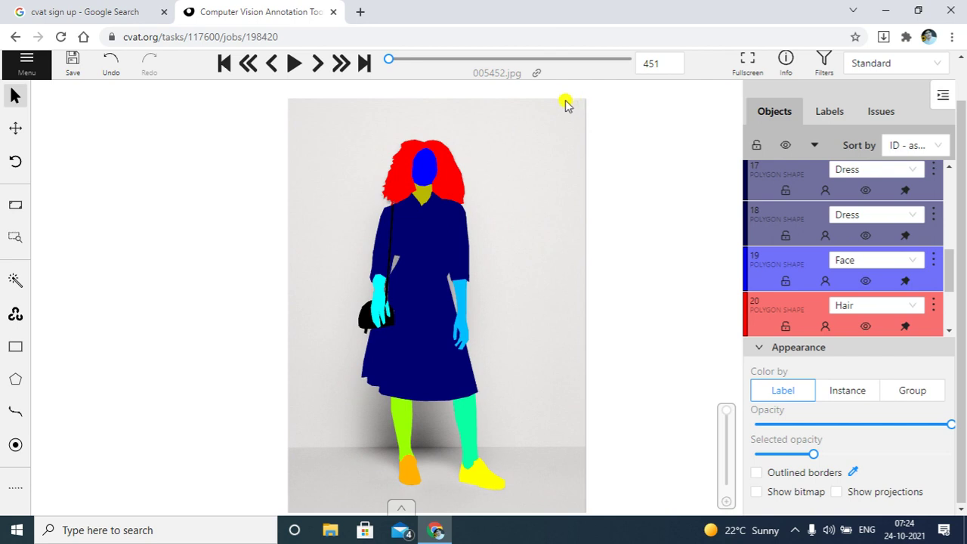
{"action": "scroll", "coordinate": [566, 102], "scroll_direction": "up", "scroll_amount": 5}
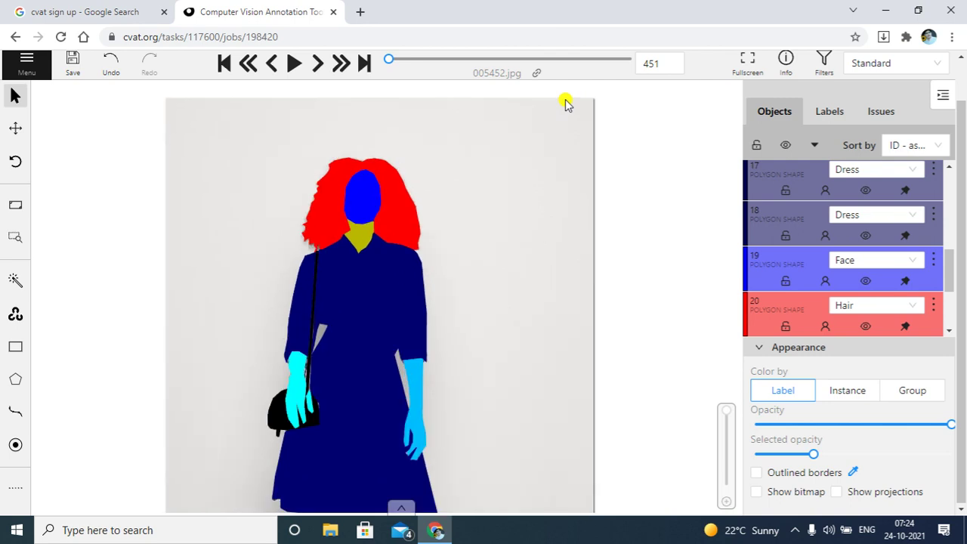
{"action": "scroll", "coordinate": [565, 102], "scroll_direction": "down", "scroll_amount": 6}
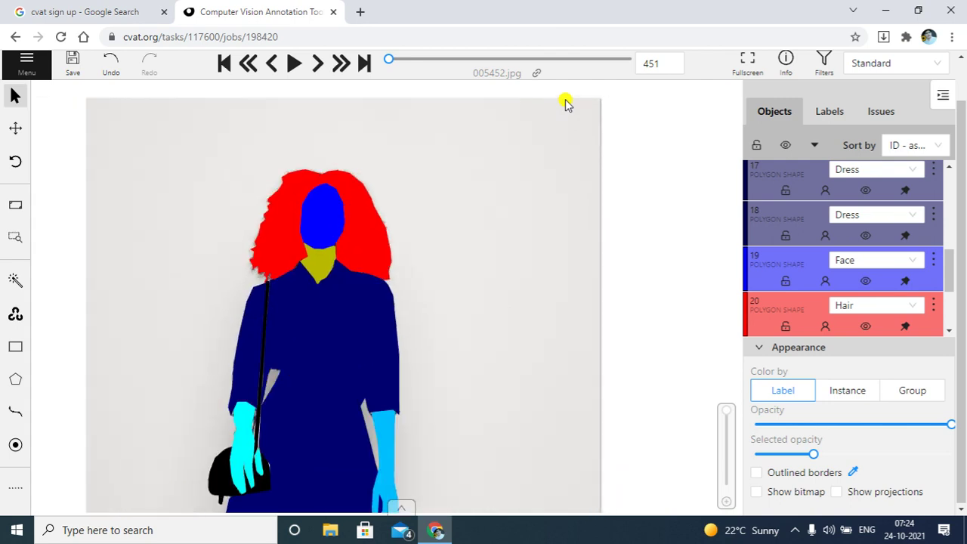
{"action": "scroll", "coordinate": [565, 102], "scroll_direction": "up", "scroll_amount": 4}
{"action": "scroll", "coordinate": [566, 102], "scroll_direction": "down", "scroll_amount": 5}
{"action": "scroll", "coordinate": [565, 102], "scroll_direction": "up", "scroll_amount": 6}
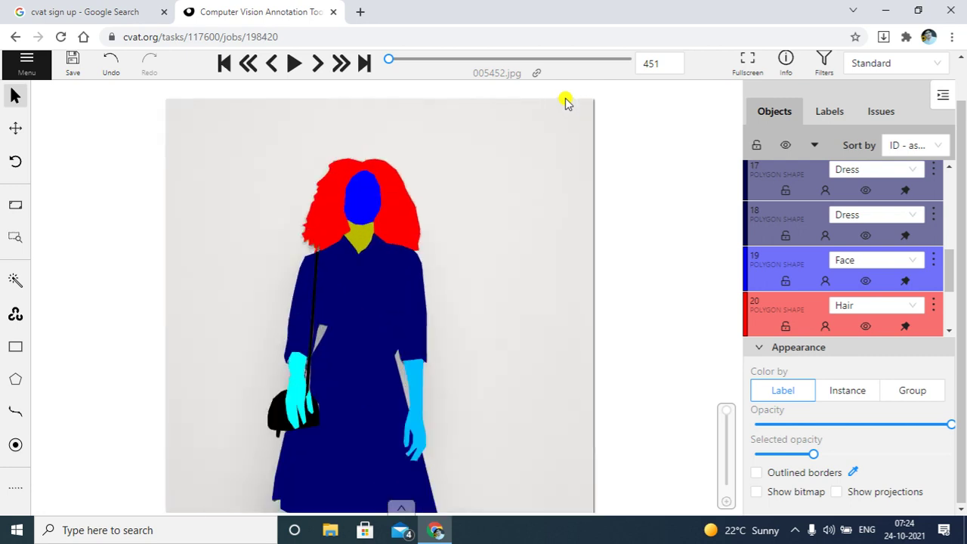
{"action": "scroll", "coordinate": [565, 102], "scroll_direction": "down", "scroll_amount": 3}
{"action": "scroll", "coordinate": [189, 106], "scroll_direction": "up", "scroll_amount": 3}
{"action": "scroll", "coordinate": [189, 106], "scroll_direction": "down", "scroll_amount": 4}
{"action": "scroll", "coordinate": [189, 106], "scroll_direction": "up", "scroll_amount": 3}
{"action": "scroll", "coordinate": [189, 105], "scroll_direction": "down", "scroll_amount": 2}
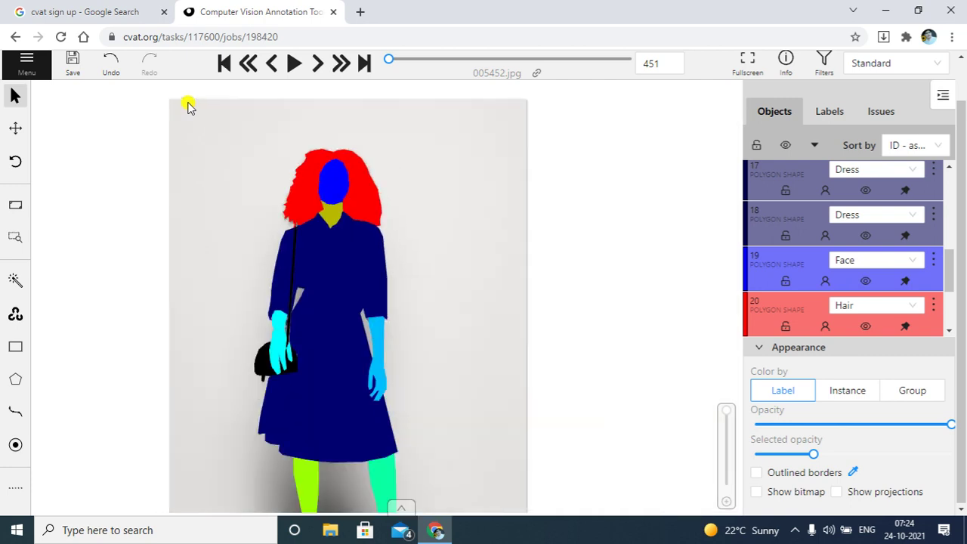
{"action": "scroll", "coordinate": [522, 306], "scroll_direction": "up", "scroll_amount": 2}
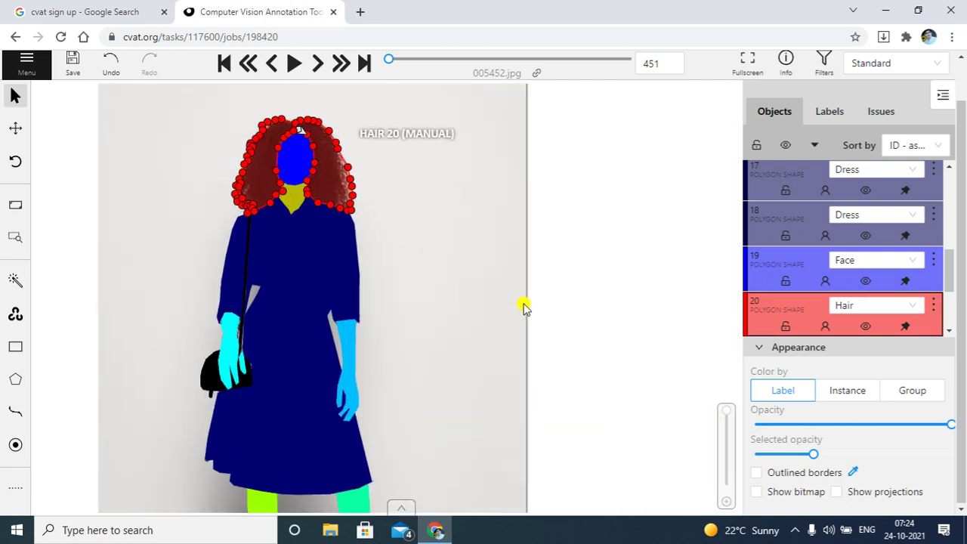
{"action": "scroll", "coordinate": [523, 303], "scroll_direction": "down", "scroll_amount": 1}
{"action": "scroll", "coordinate": [523, 302], "scroll_direction": "down", "scroll_amount": 2}
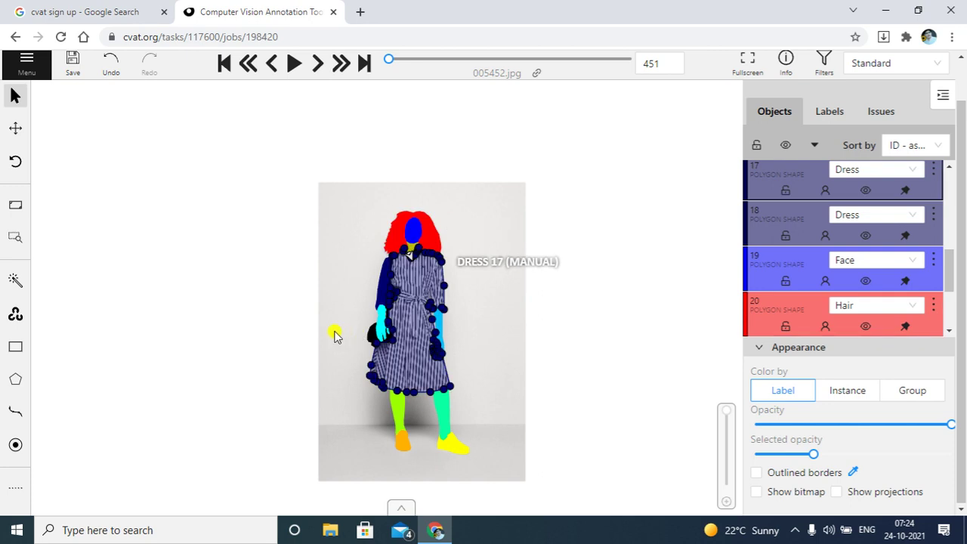
{"action": "scroll", "coordinate": [317, 330], "scroll_direction": "up", "scroll_amount": 3}
{"action": "scroll", "coordinate": [370, 300], "scroll_direction": "down", "scroll_amount": 4}
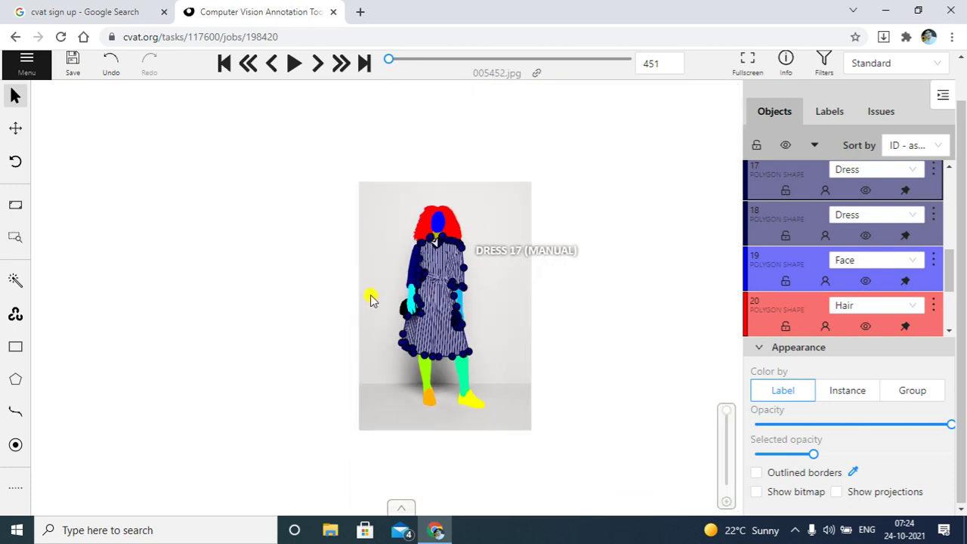
{"action": "mouse_move", "coordinate": [520, 325]}
{"action": "left_mouse_down"}
{"action": "mouse_move", "coordinate": [524, 254]}
{"action": "mouse_move", "coordinate": [503, 318]}
{"action": "left_mouse_up"}
{"action": "scroll", "coordinate": [507, 311], "scroll_direction": "up", "scroll_amount": 2}
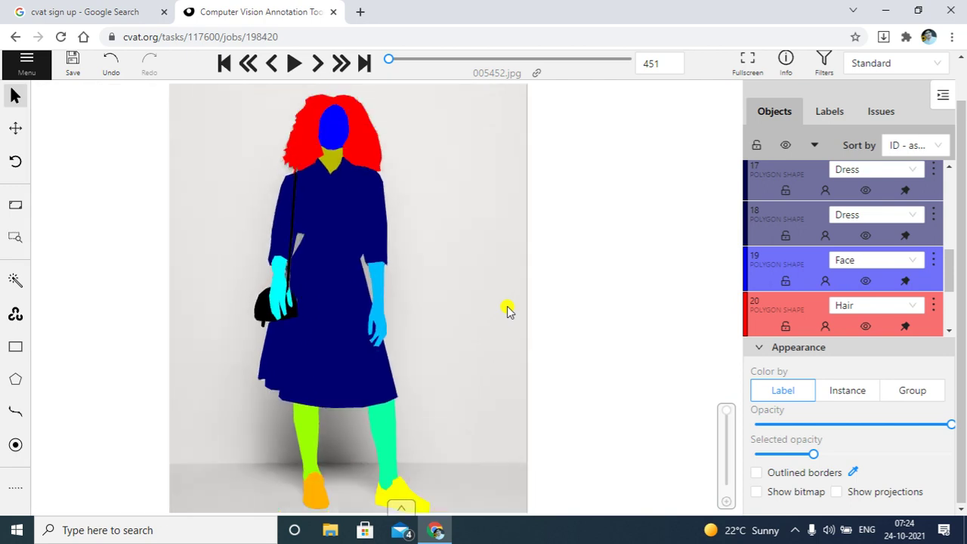
{"action": "scroll", "coordinate": [508, 310], "scroll_direction": "down", "scroll_amount": 3}
{"action": "scroll", "coordinate": [508, 308], "scroll_direction": "up", "scroll_amount": 4}
{"action": "scroll", "coordinate": [511, 306], "scroll_direction": "down", "scroll_amount": 3}
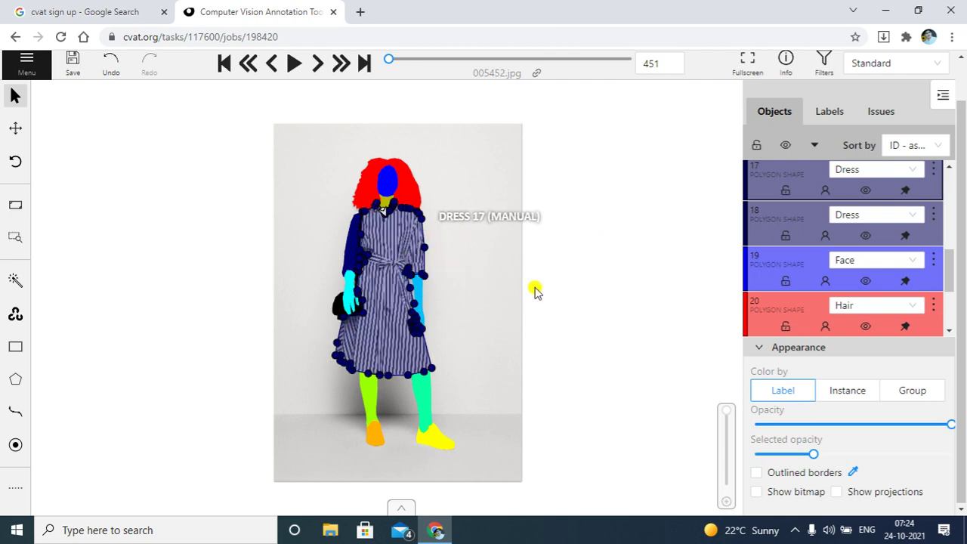
Compare the polygon outlines with the filled masks by lowering the opacity to its minimum and returning it to the maximum
{"action": "mouse_move", "coordinate": [726, 406]}
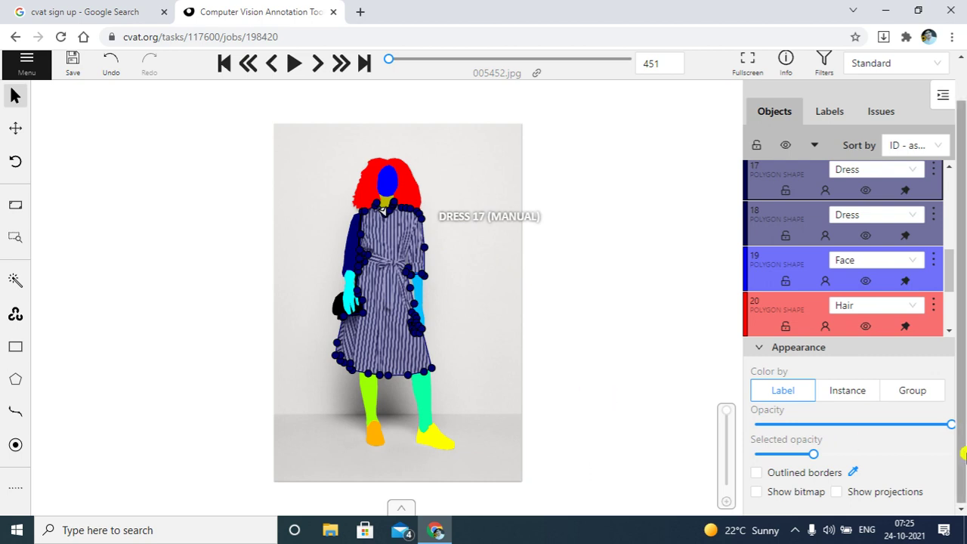
{"action": "left_click_drag", "start_coordinate": [949, 425], "coordinate": [719, 406]}
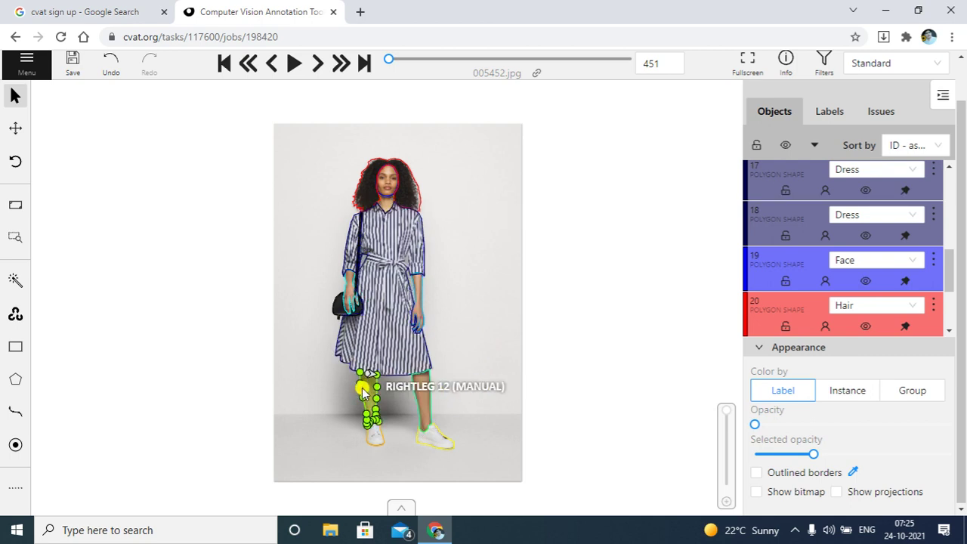
{"action": "left_click_drag", "start_coordinate": [754, 424], "coordinate": [950, 424]}
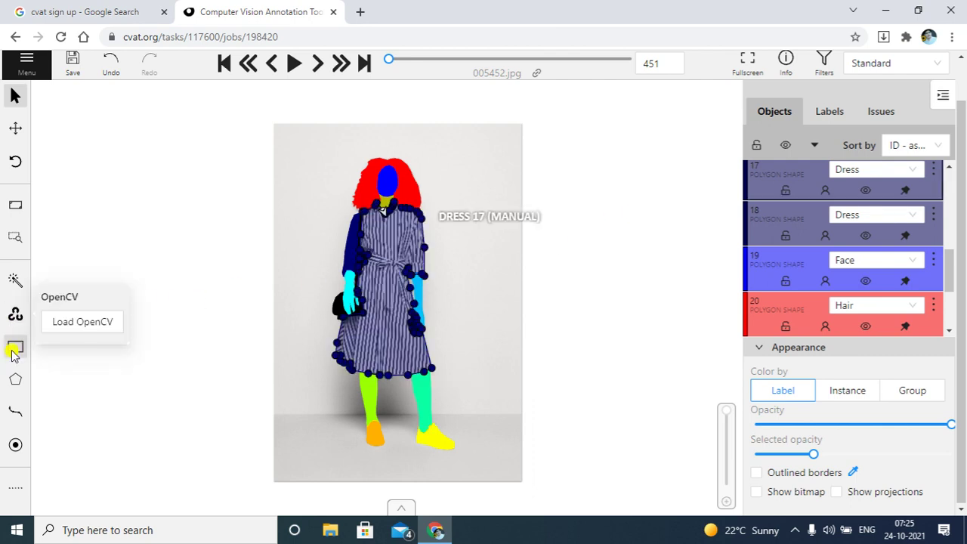
{"action": "mouse_move", "coordinate": [20, 422]}
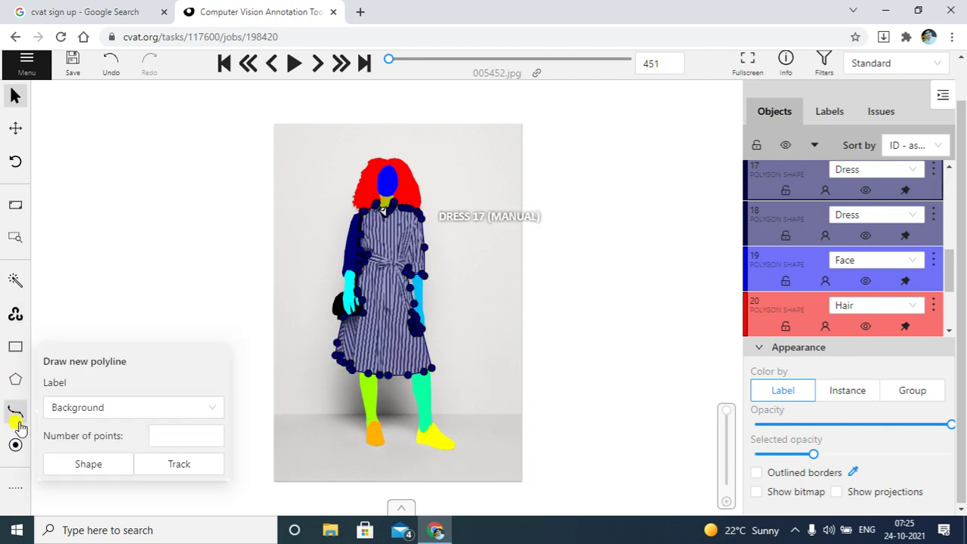
{"action": "mouse_move", "coordinate": [16, 452]}
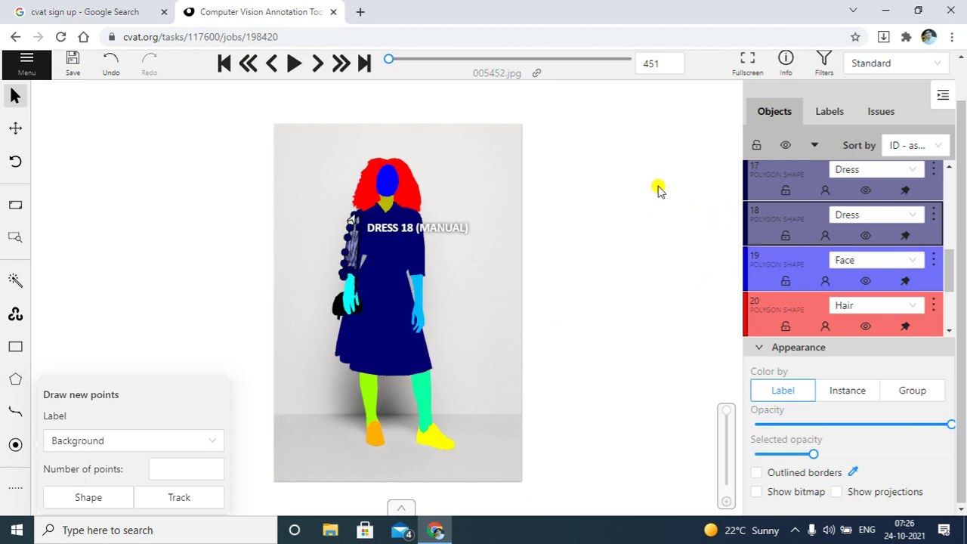
{"action": "left_click", "coordinate": [665, 145]}
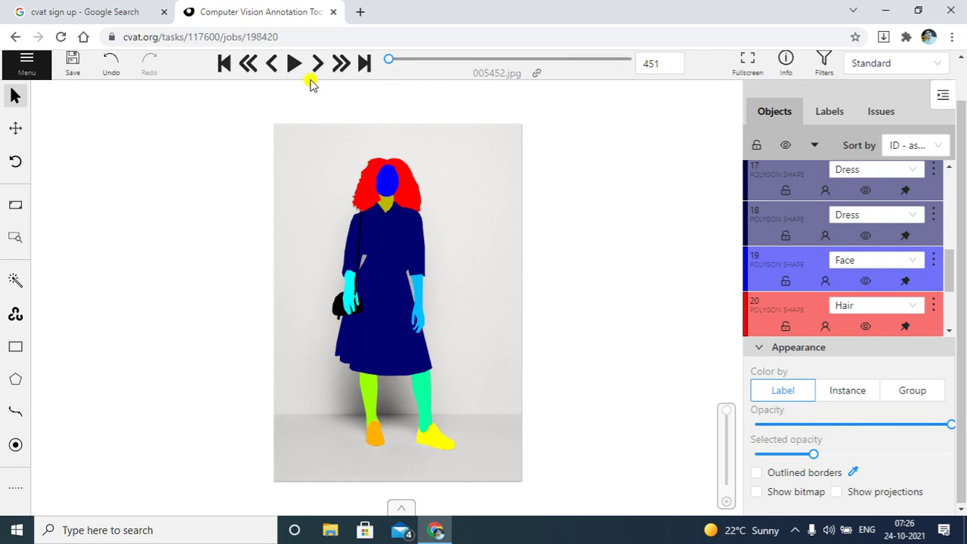
Advance to the next frame, 452 (005453.jpg), and look over the job's annotation upload, dataset export and review options
{"action": "key", "text": "f"}
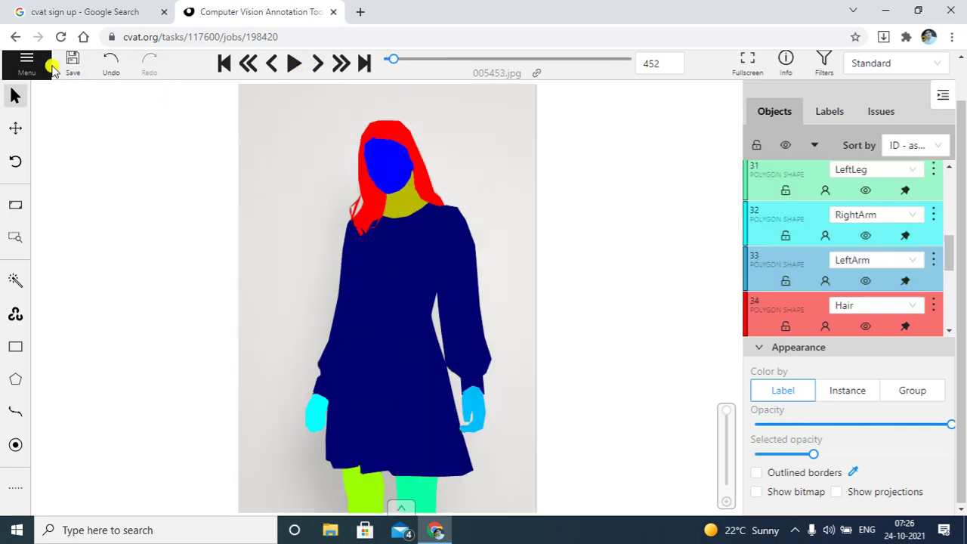
{"action": "left_click", "coordinate": [25, 63]}
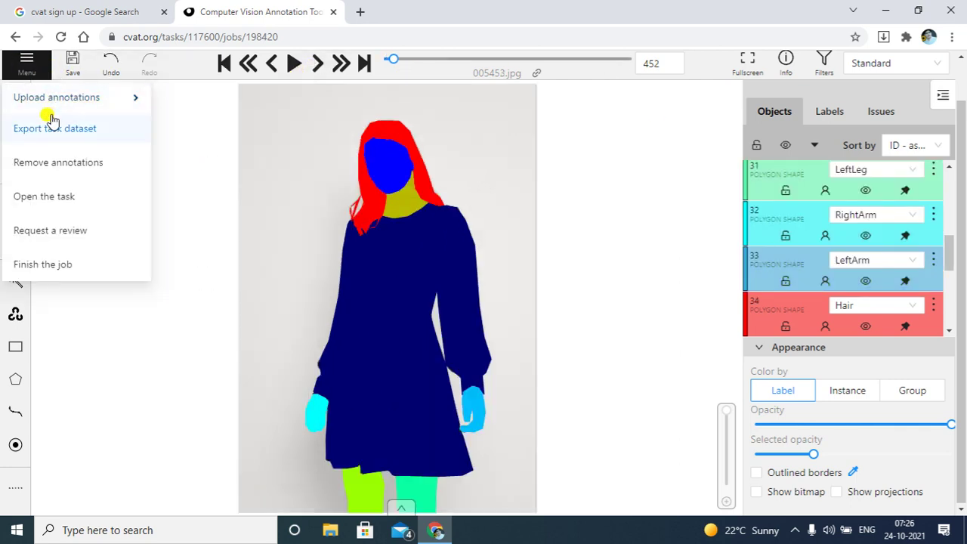
{"action": "left_click", "coordinate": [79, 67]}
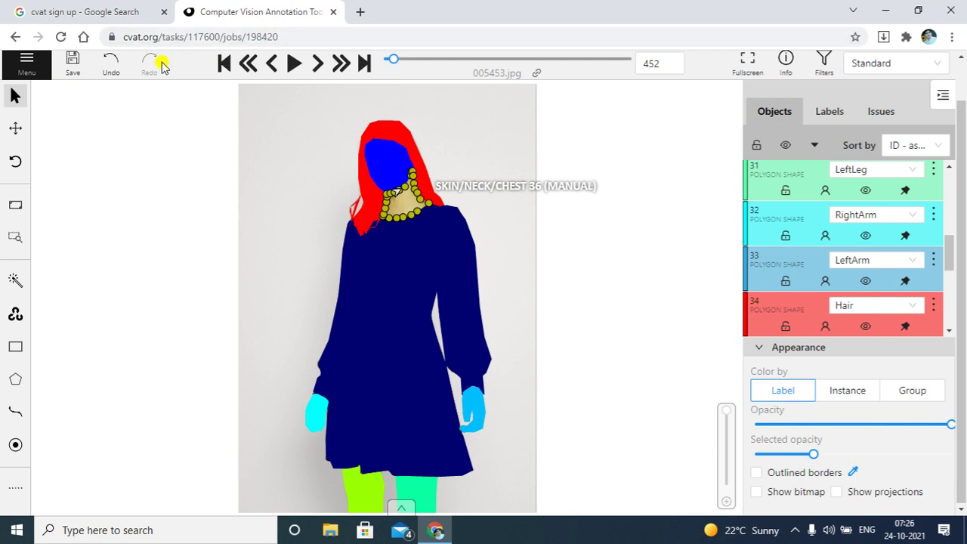
{"action": "left_click", "coordinate": [26, 60]}
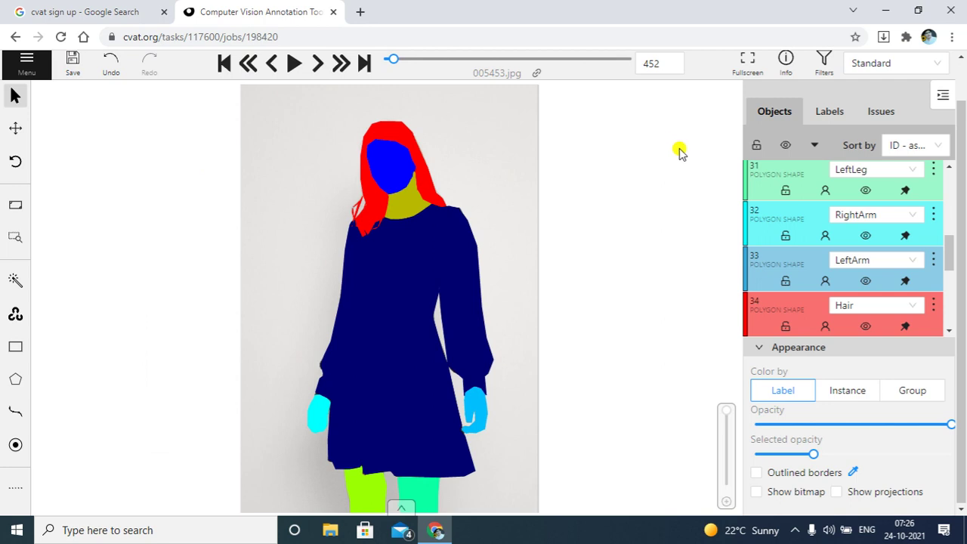
Inspect the filled masks of the whole figure on frame 452 and show the start of its object list
{"action": "scroll", "coordinate": [696, 191], "scroll_direction": "down", "scroll_amount": 2}
{"action": "scroll", "coordinate": [696, 191], "scroll_direction": "up", "scroll_amount": 2}
{"action": "scroll", "coordinate": [681, 192], "scroll_direction": "down", "scroll_amount": 1}
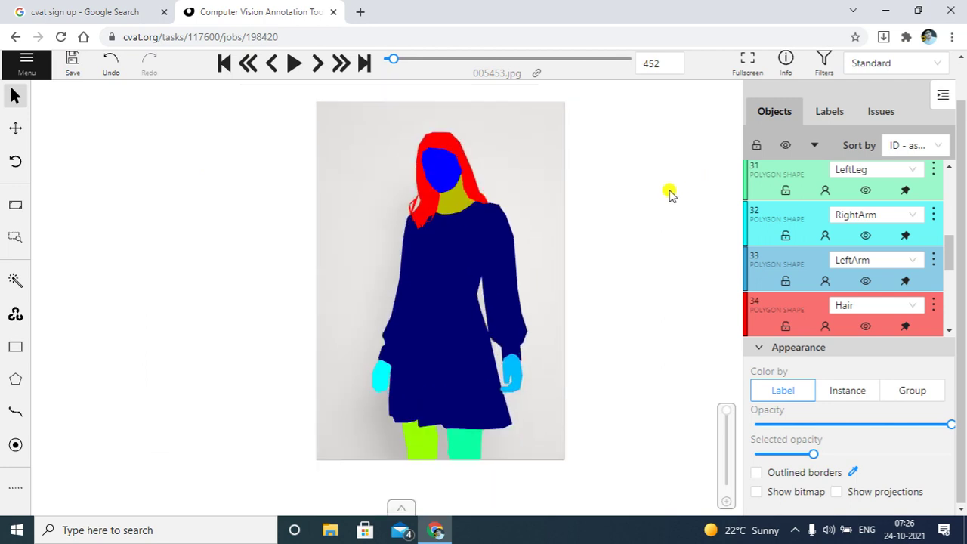
{"action": "mouse_move", "coordinate": [447, 173]}
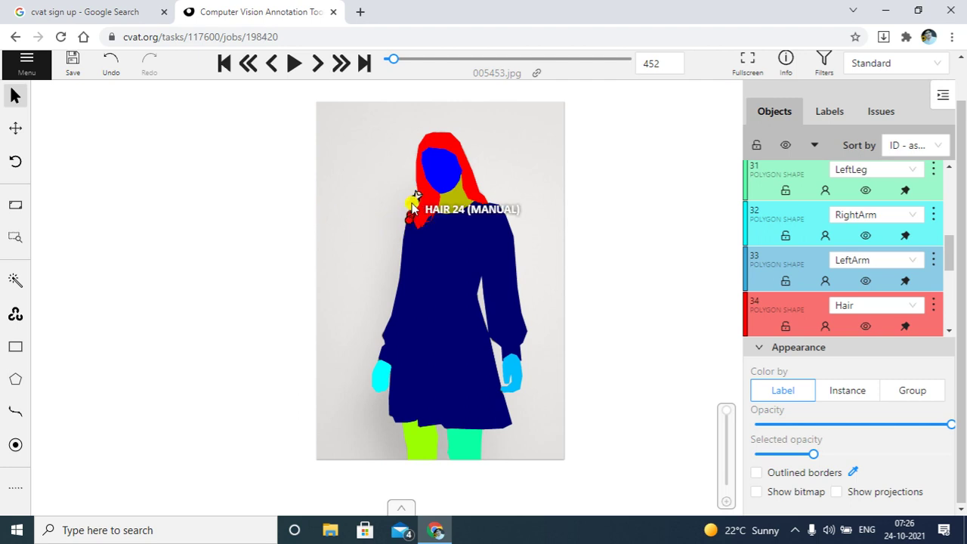
{"action": "left_click_drag", "start_coordinate": [950, 250], "coordinate": [950, 168]}
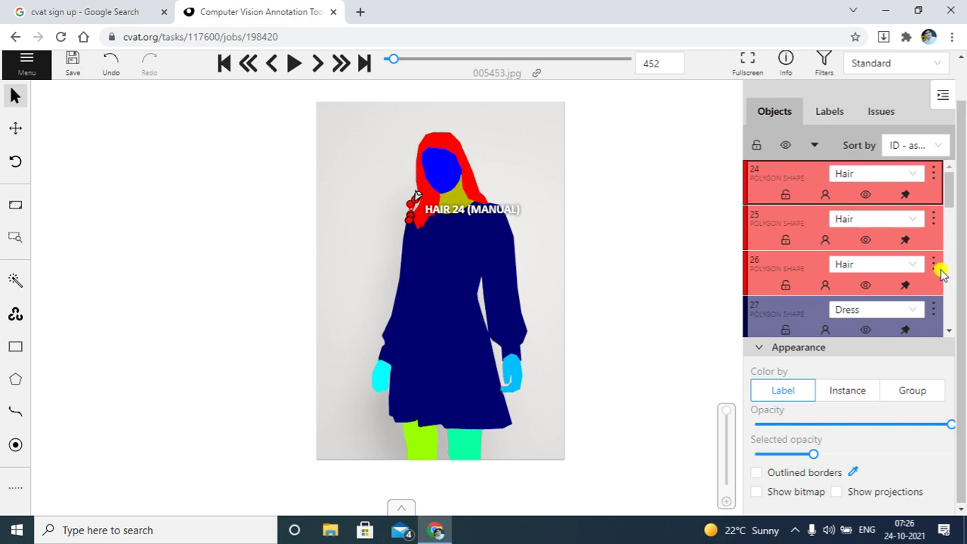
Lower the annotation opacity to its minimum to check the outlines on frame 452, and return it to 100
{"action": "left_click_drag", "start_coordinate": [956, 432], "coordinate": [704, 389]}
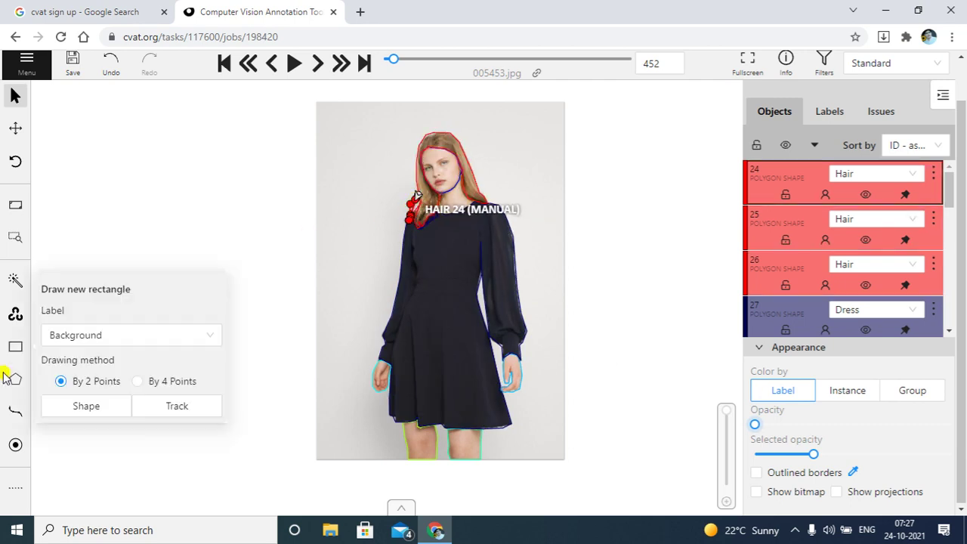
{"action": "mouse_move", "coordinate": [15, 378]}
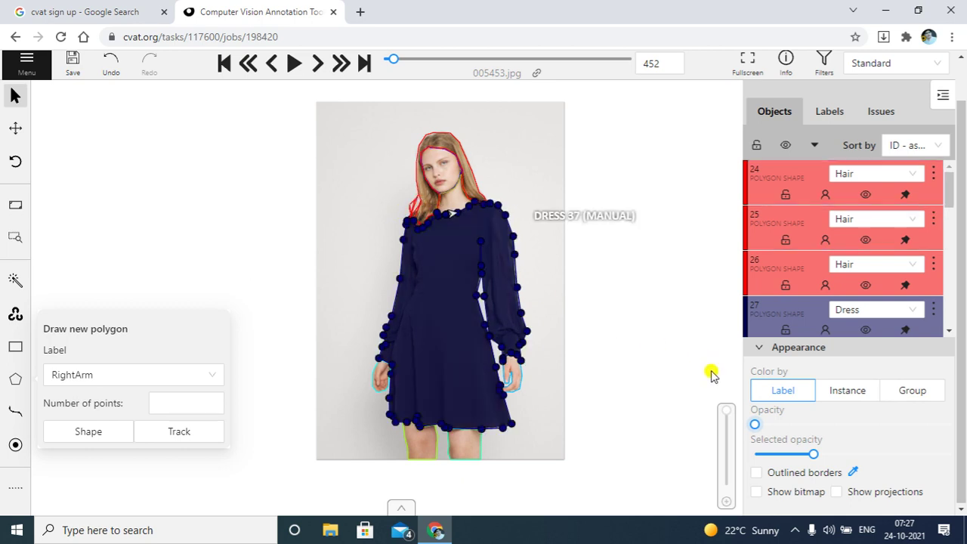
{"action": "left_click", "coordinate": [757, 426]}
{"action": "left_click_drag", "start_coordinate": [756, 425], "coordinate": [951, 424]}
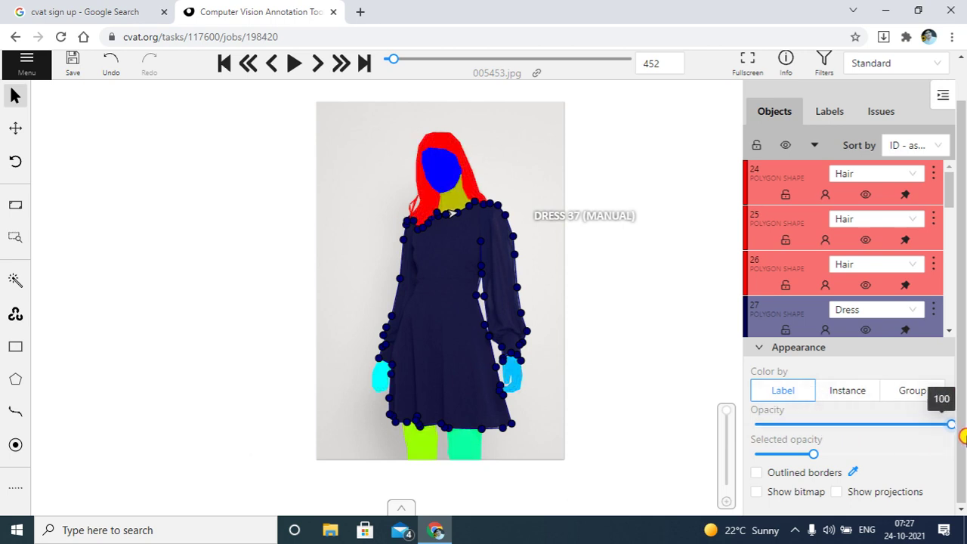